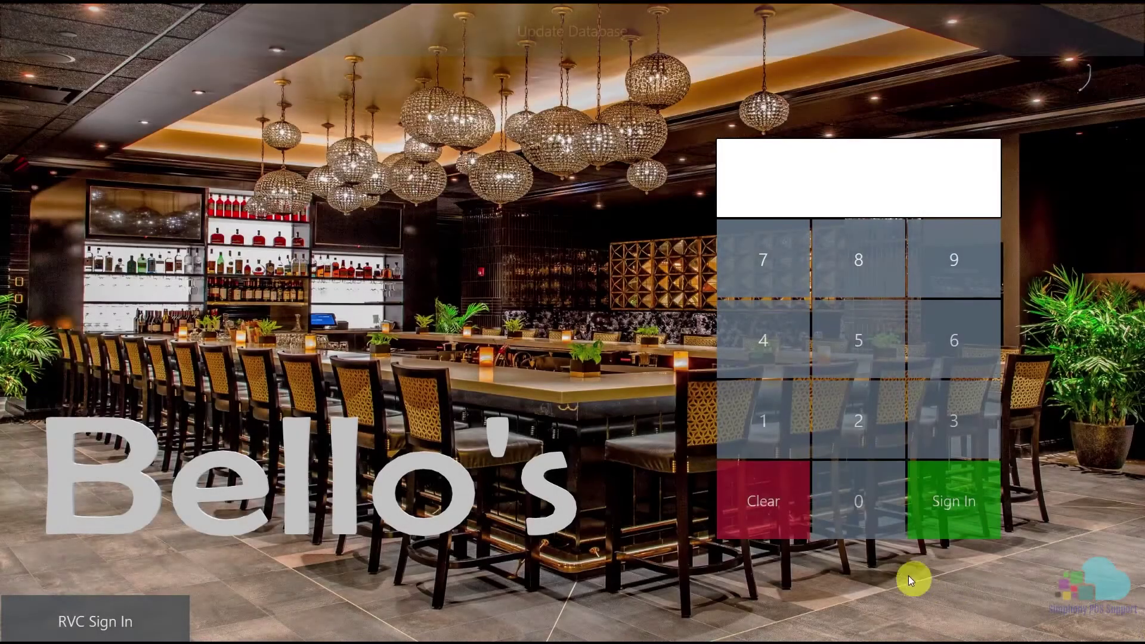
# Sign in with the employee sign-in number and begin a fast transaction for 1 guest.
pyautogui.click(768, 435)
pyautogui.click(938, 499)
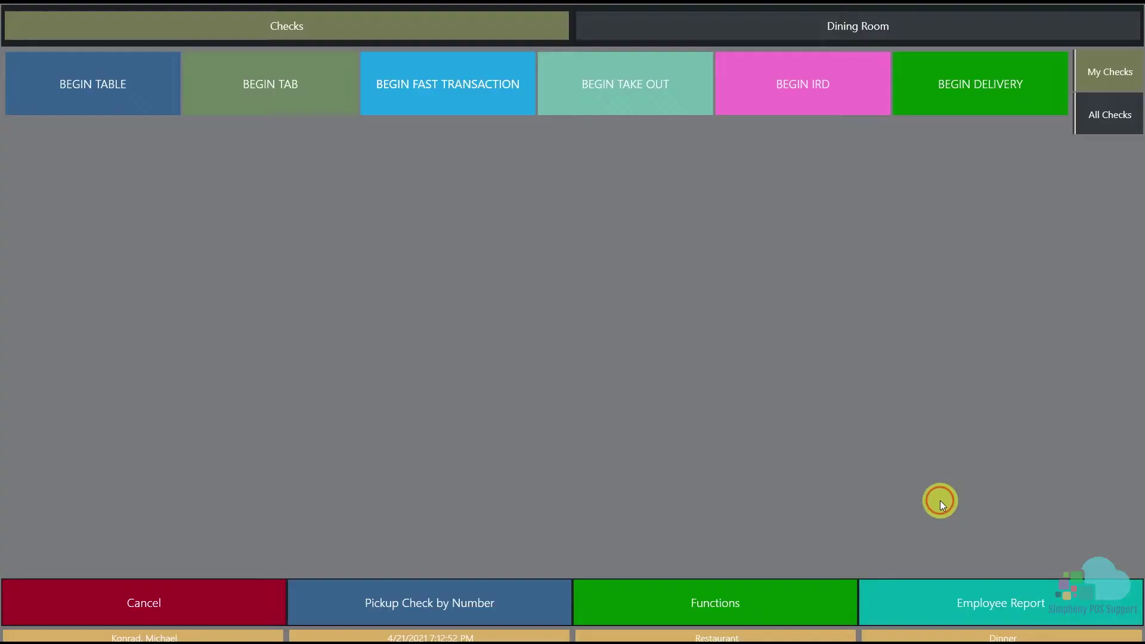
pyautogui.click(457, 104)
pyautogui.click(511, 360)
pyautogui.click(552, 443)
# Add one Ahi Tuna for seat 1 and send the order while staying on the check.
pyautogui.click(338, 156)
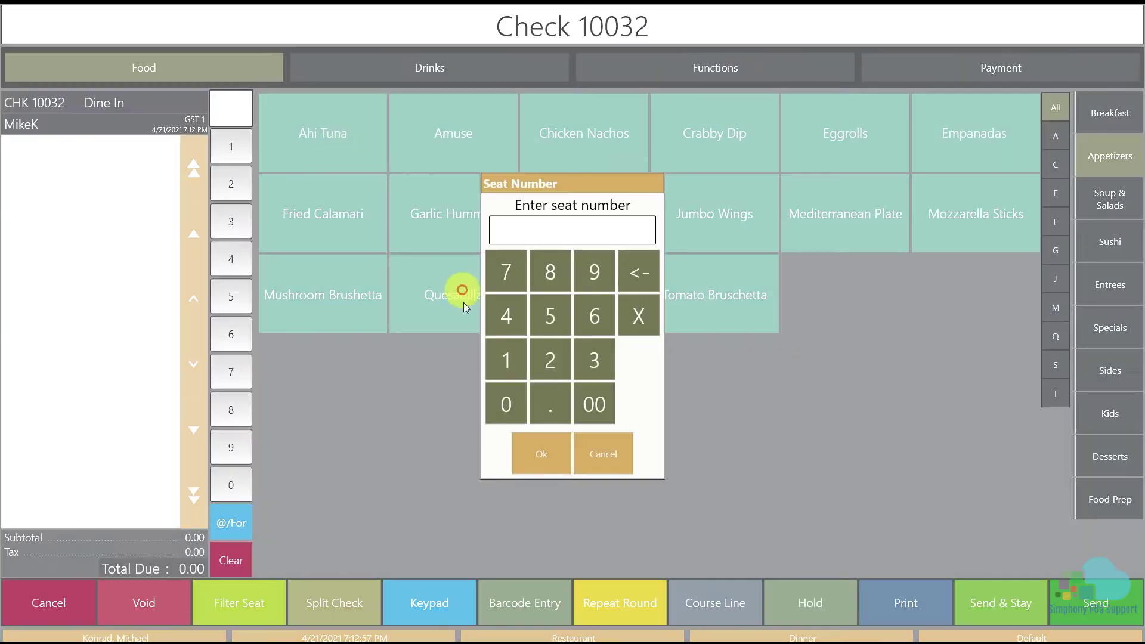
pyautogui.click(513, 360)
pyautogui.click(542, 444)
pyautogui.click(974, 601)
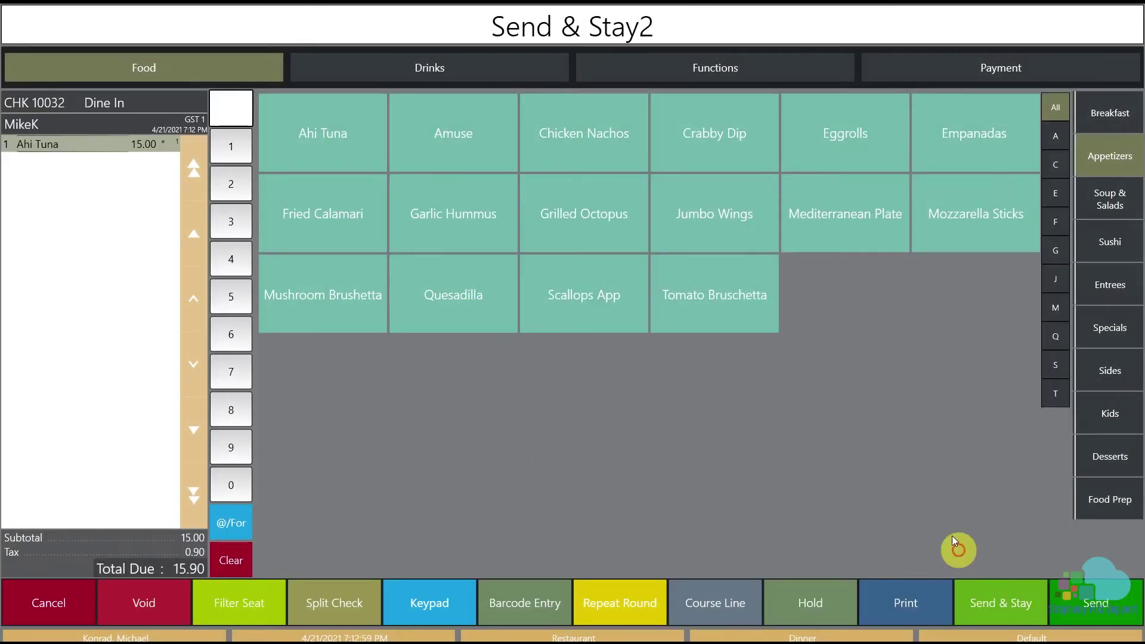
# Pay the check with the preset $20 cash tender and acknowledge the change due.
pyautogui.click(990, 74)
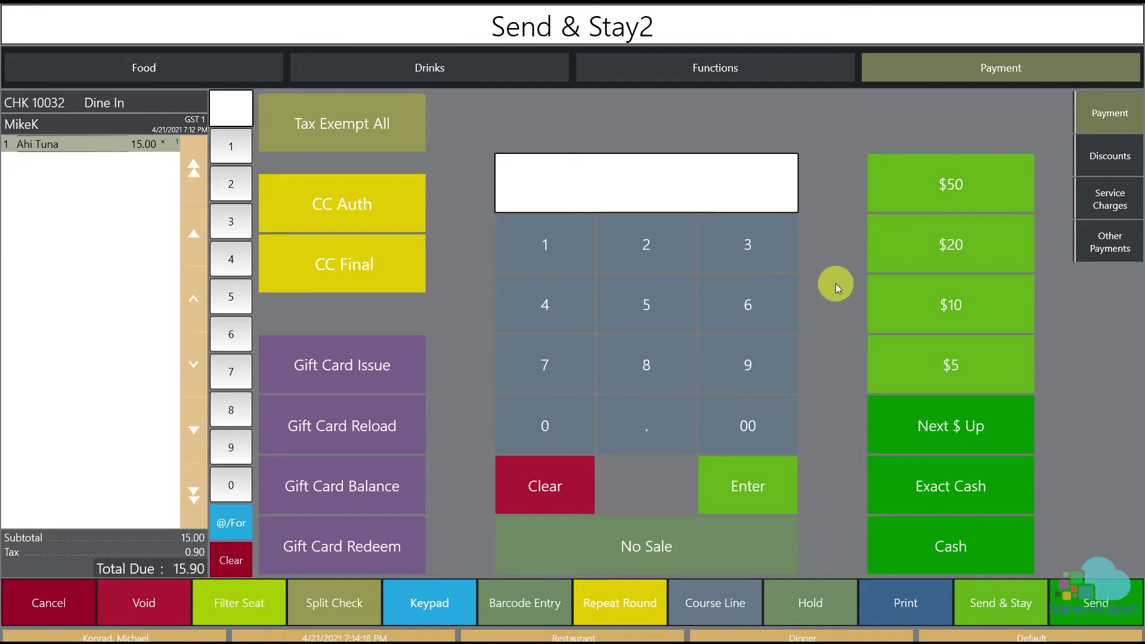
pyautogui.click(896, 260)
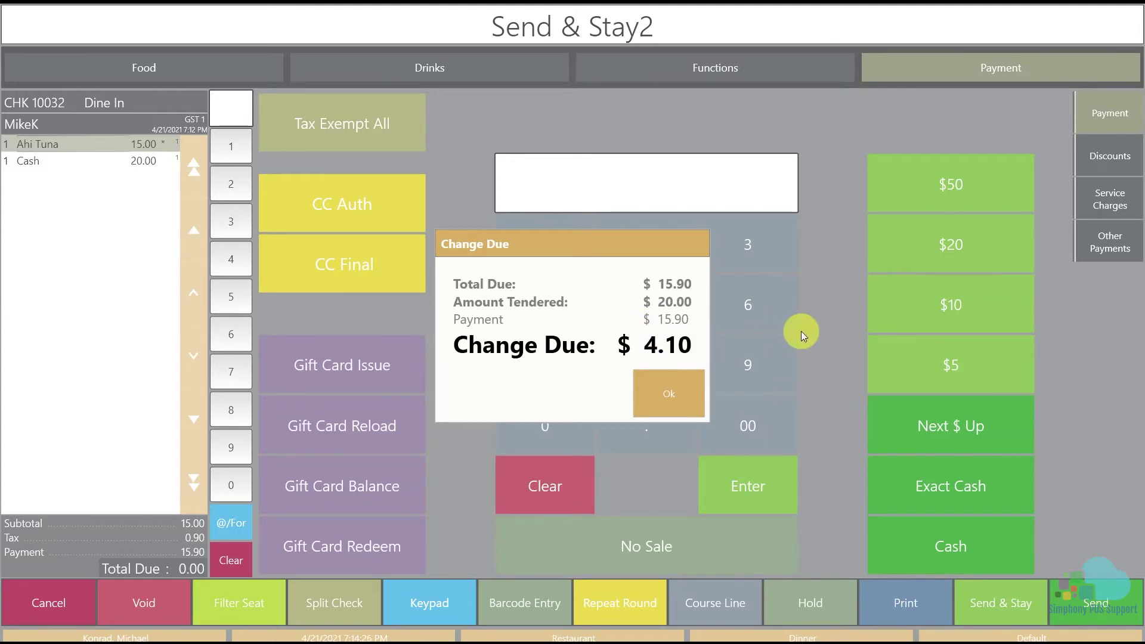
pyautogui.click(673, 391)
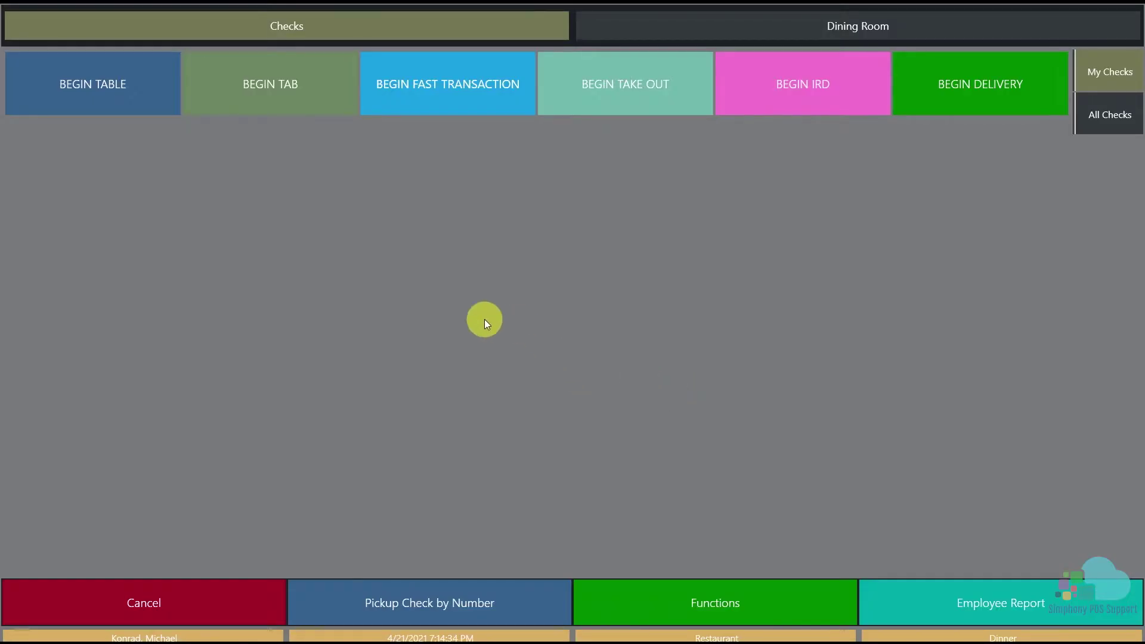
# Begin another fast transaction for 1 guest and send one Ahi Tuna for seat 1 while staying on the check.
pyautogui.click(427, 84)
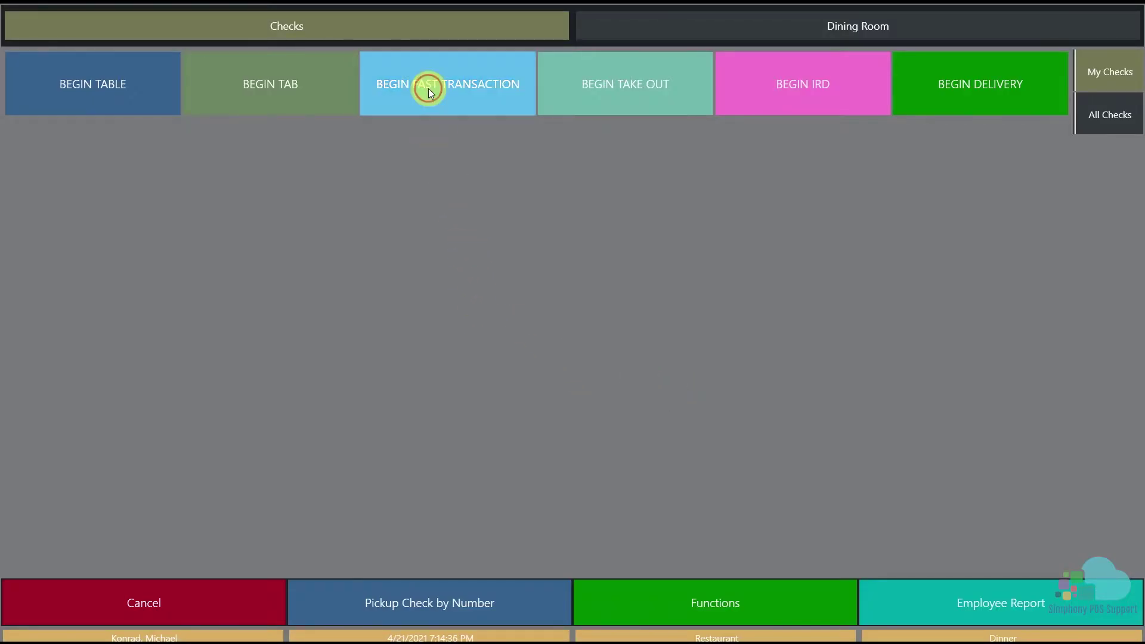
pyautogui.click(523, 353)
pyautogui.click(534, 442)
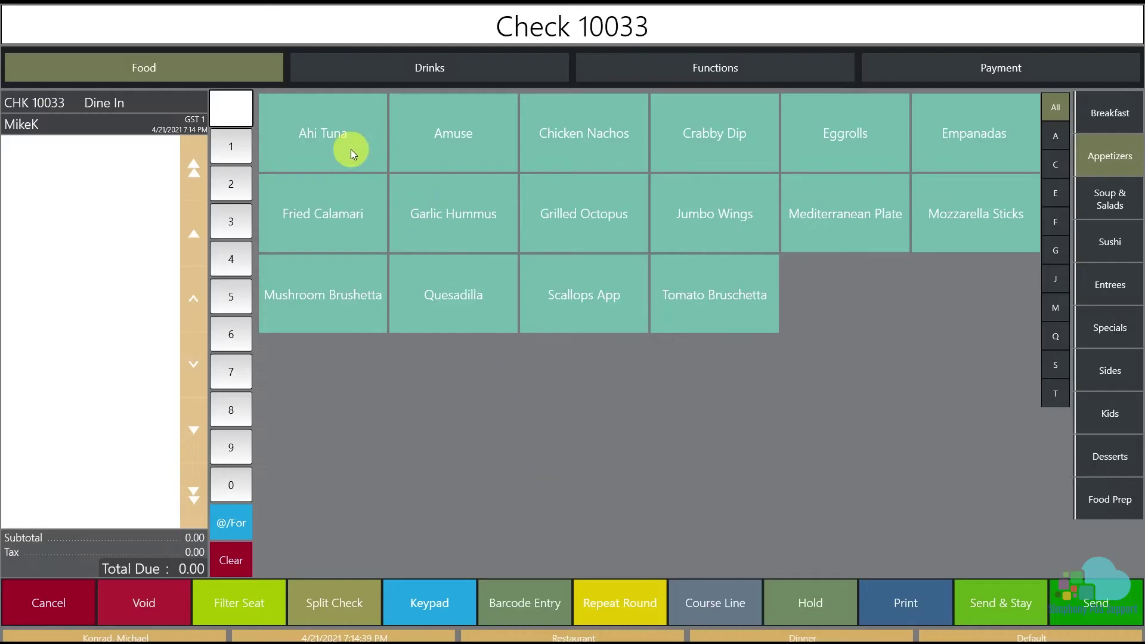
pyautogui.click(353, 153)
pyautogui.click(510, 359)
pyautogui.click(534, 452)
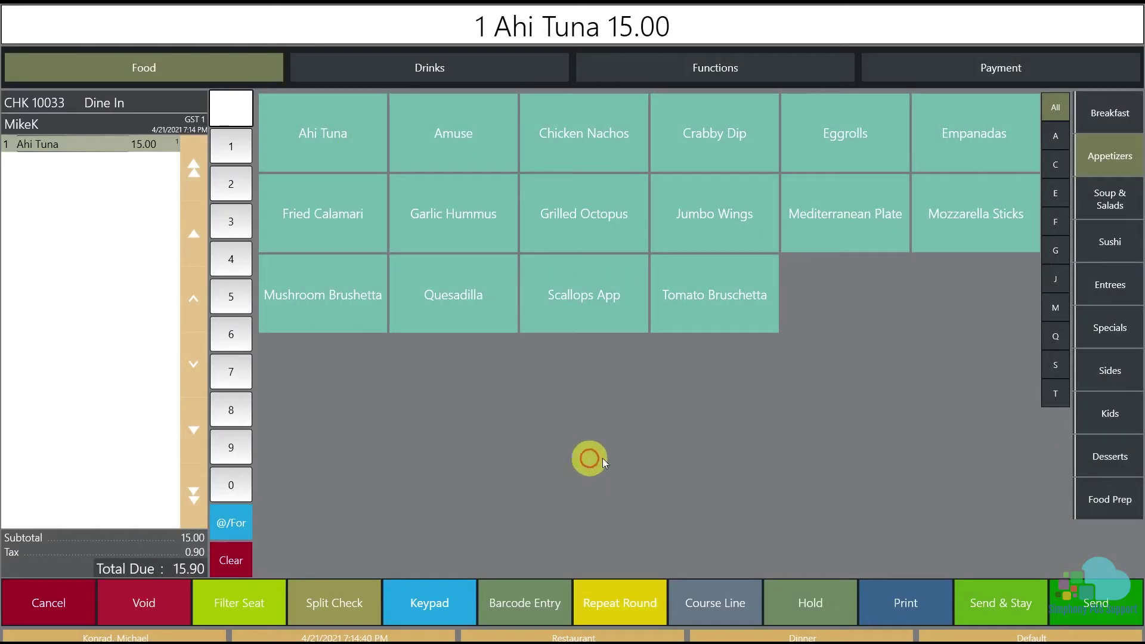
pyautogui.click(1011, 595)
# Pay the check in cash rounded up to the next dollar and acknowledge the change due.
pyautogui.click(994, 64)
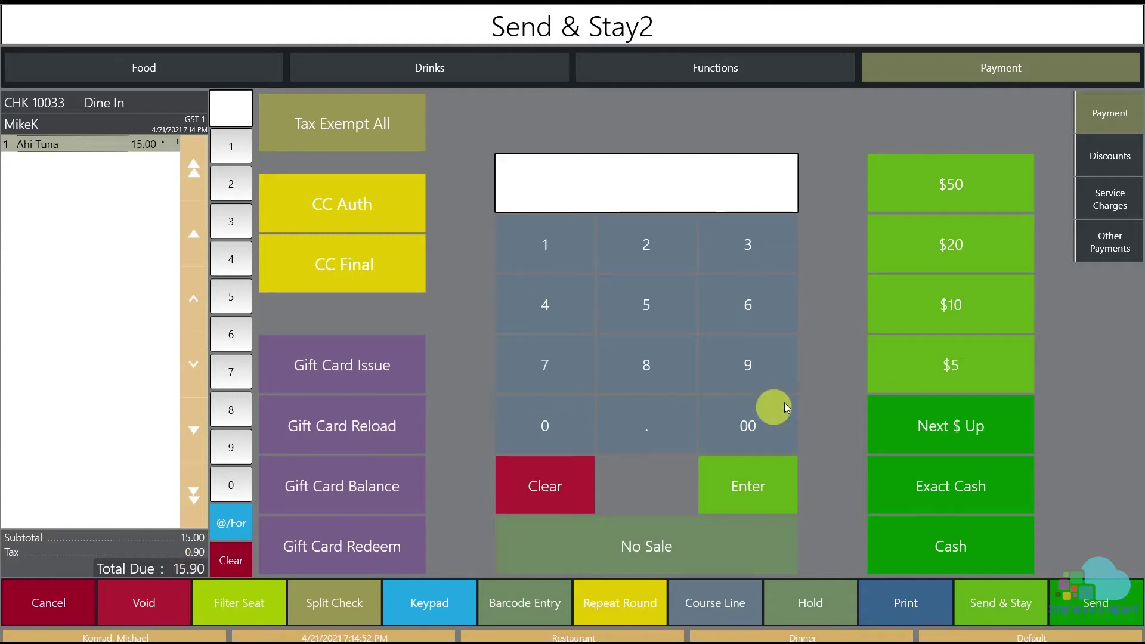
pyautogui.click(912, 422)
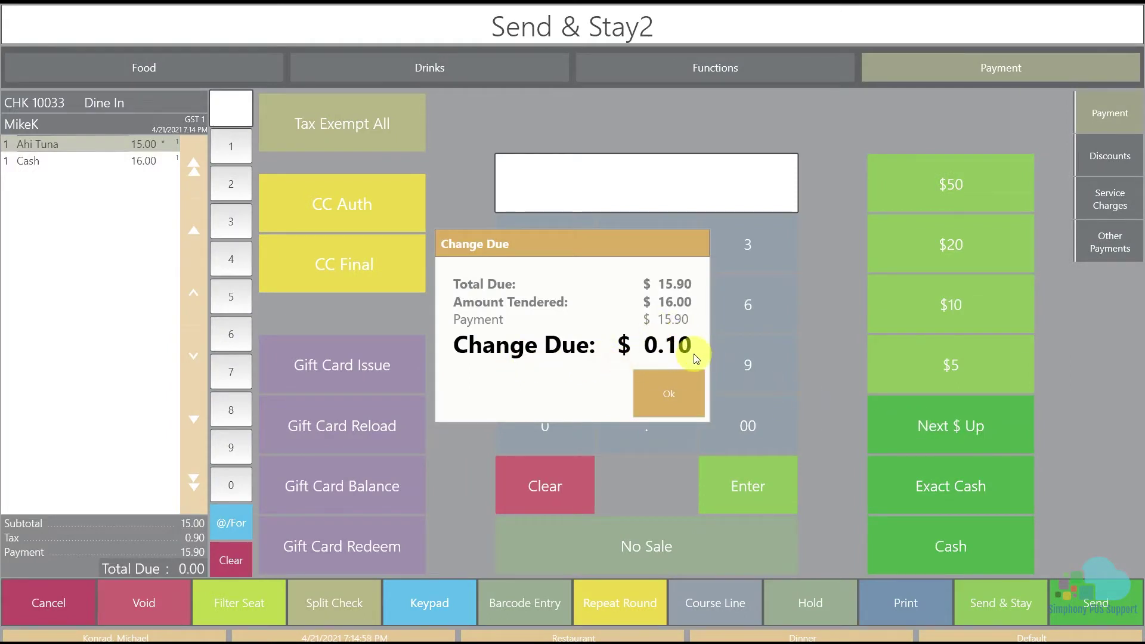
pyautogui.click(676, 395)
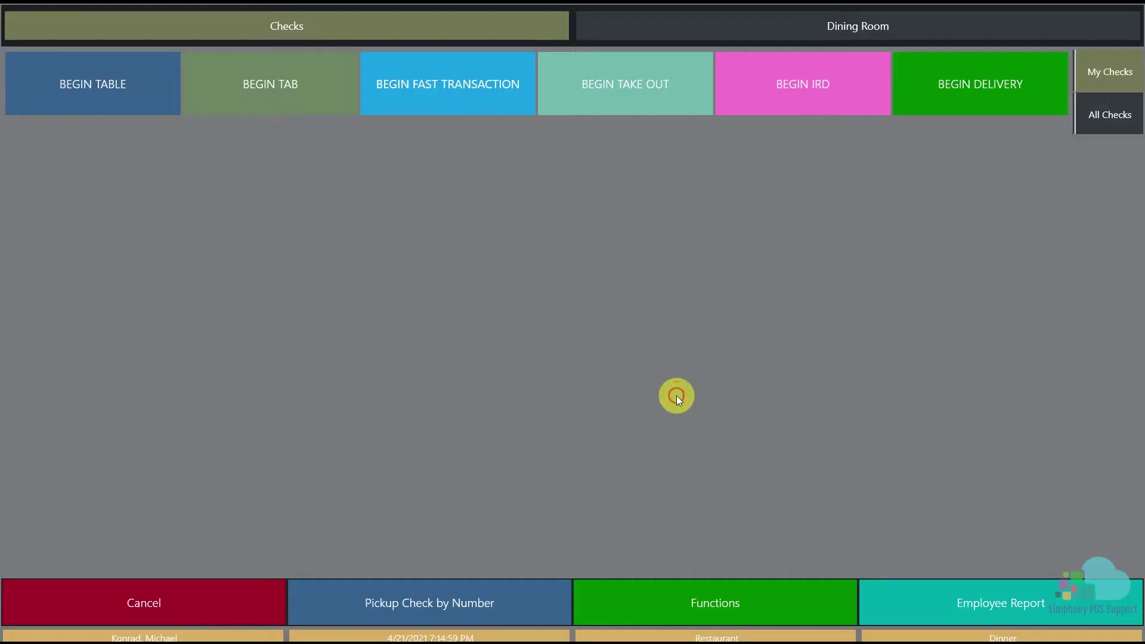
# Open a new fast transaction for 1 guest, order one Ahi Tuna on seat 1 and send it without leaving the check.
pyautogui.click(477, 96)
pyautogui.click(506, 357)
pyautogui.click(535, 459)
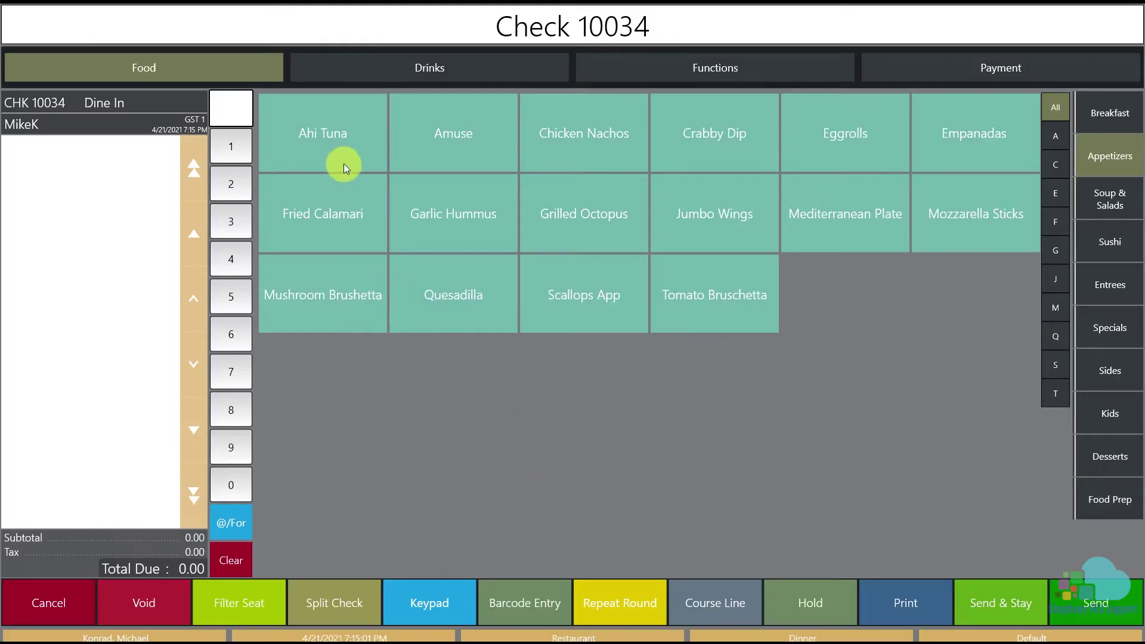
pyautogui.click(342, 170)
pyautogui.click(506, 369)
pyautogui.click(537, 451)
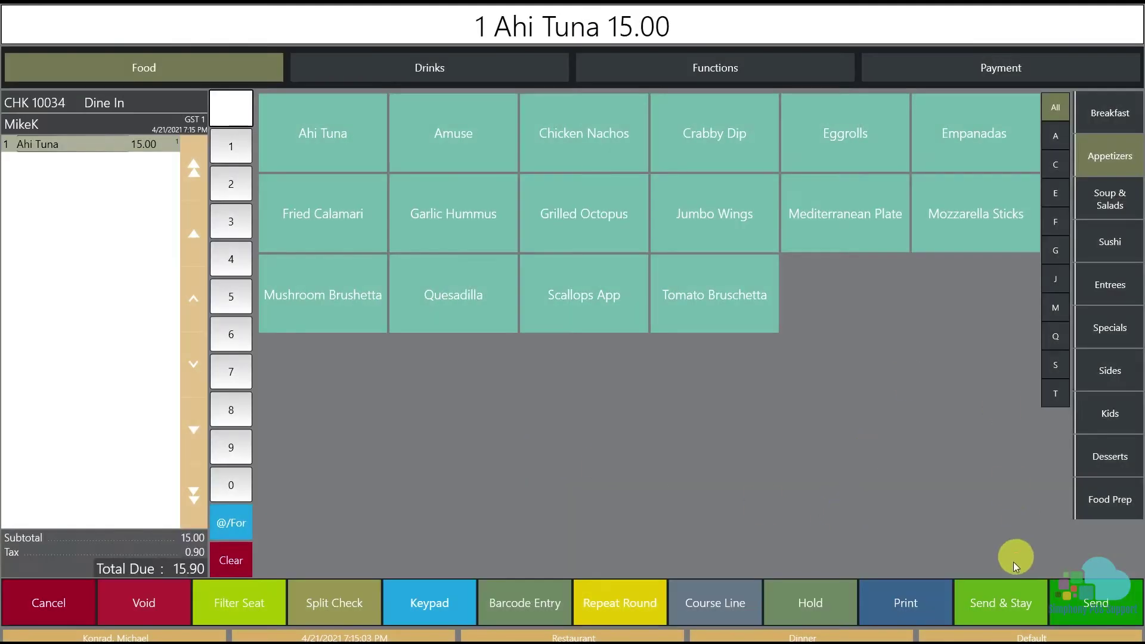
pyautogui.click(1007, 600)
# Pay the check with the exact cash amount and acknowledge the change due.
pyautogui.click(1030, 59)
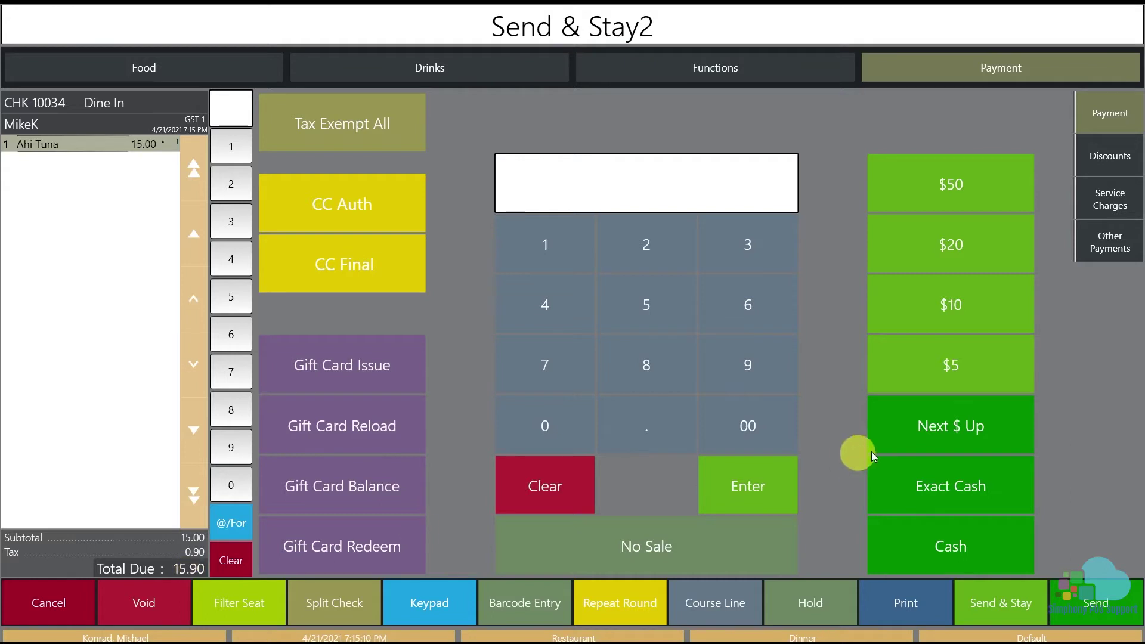
pyautogui.click(906, 496)
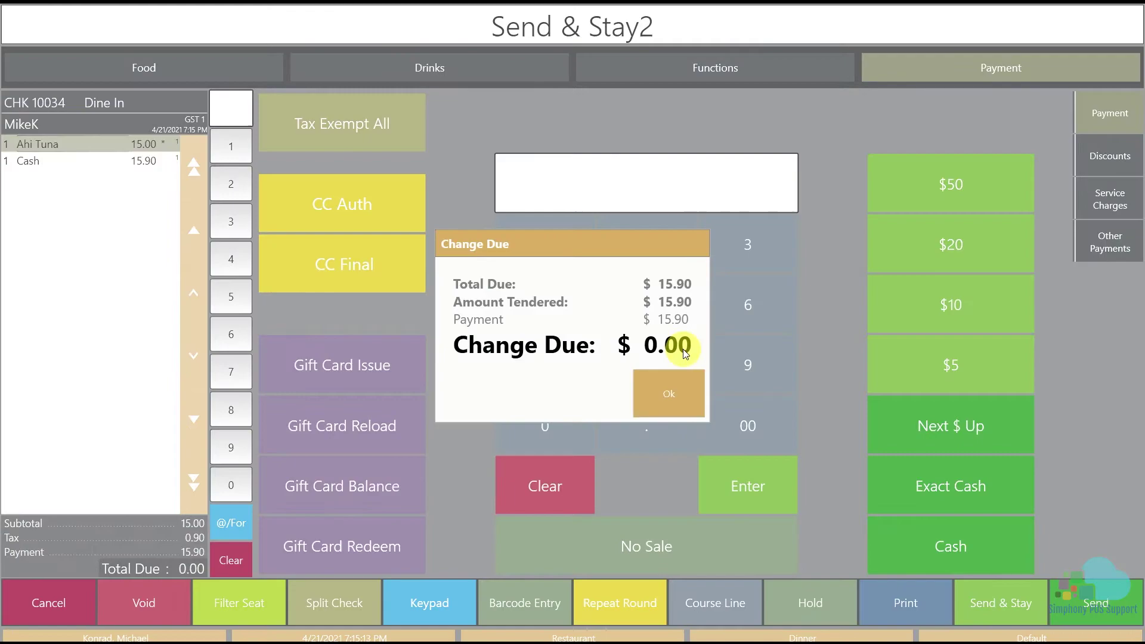
pyautogui.click(668, 394)
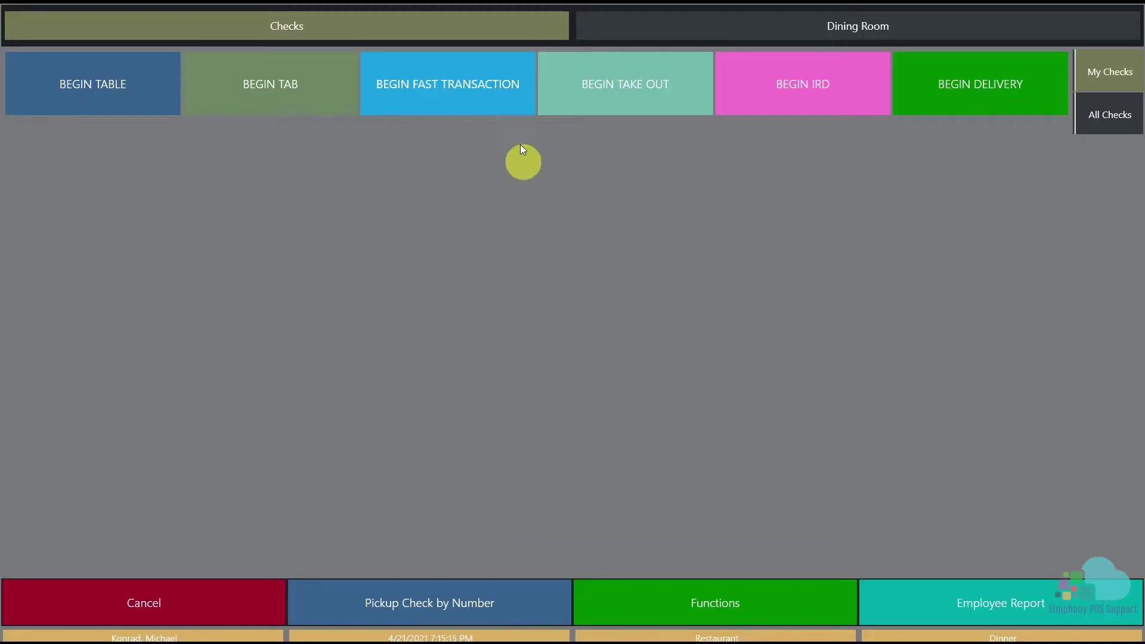
# Start a further 1-guest fast transaction and send one Ahi Tuna for seat 1 while keeping the check open.
pyautogui.click(494, 106)
pyautogui.click(514, 367)
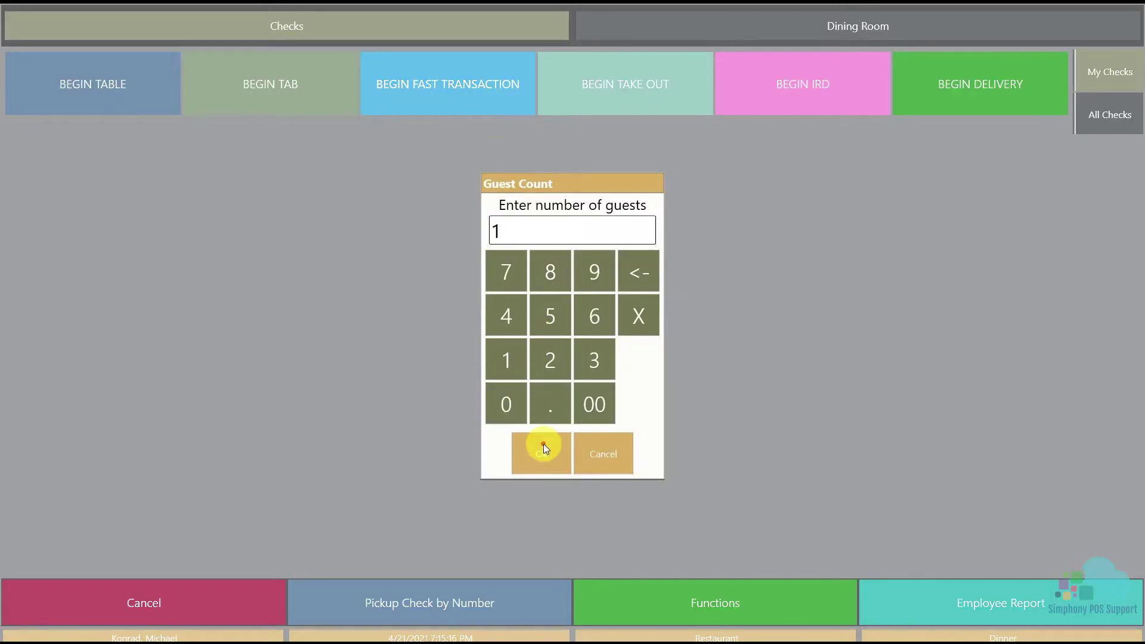
pyautogui.click(542, 444)
pyautogui.click(373, 164)
pyautogui.click(511, 369)
pyautogui.click(542, 452)
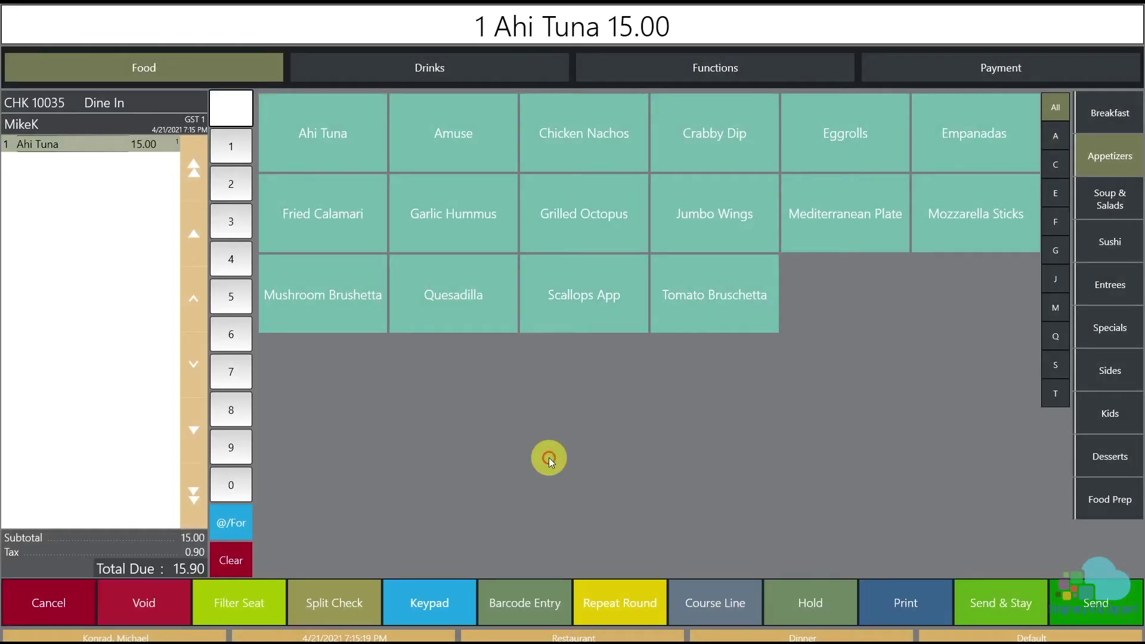
pyautogui.click(990, 605)
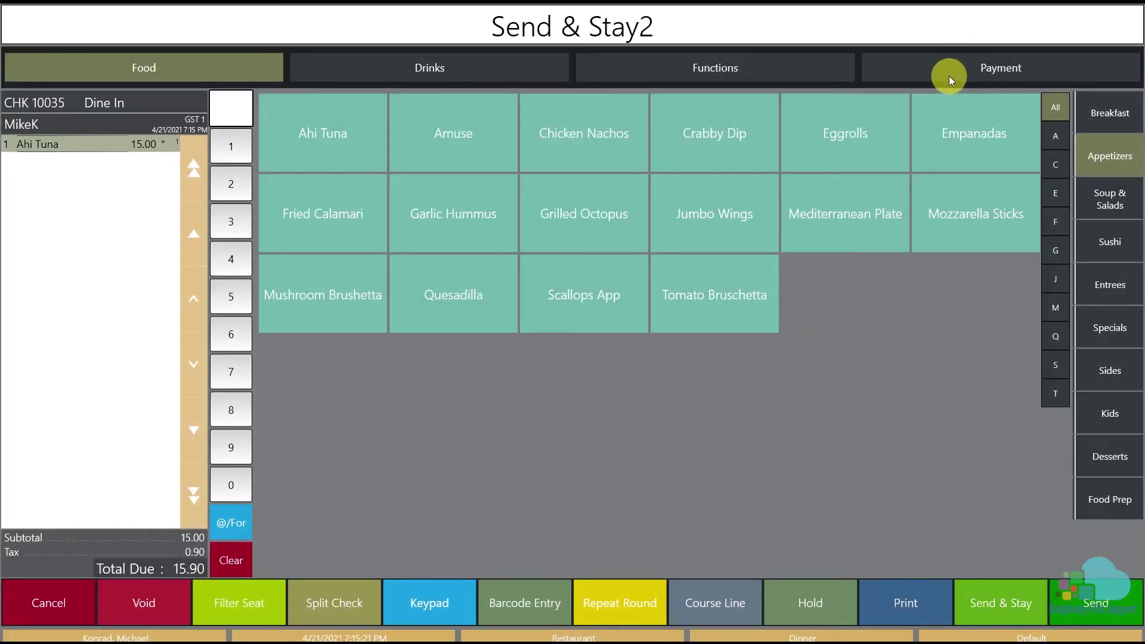
# Pay the check with a manually entered cash amount of 25.00 and acknowledge the change due.
pyautogui.click(949, 76)
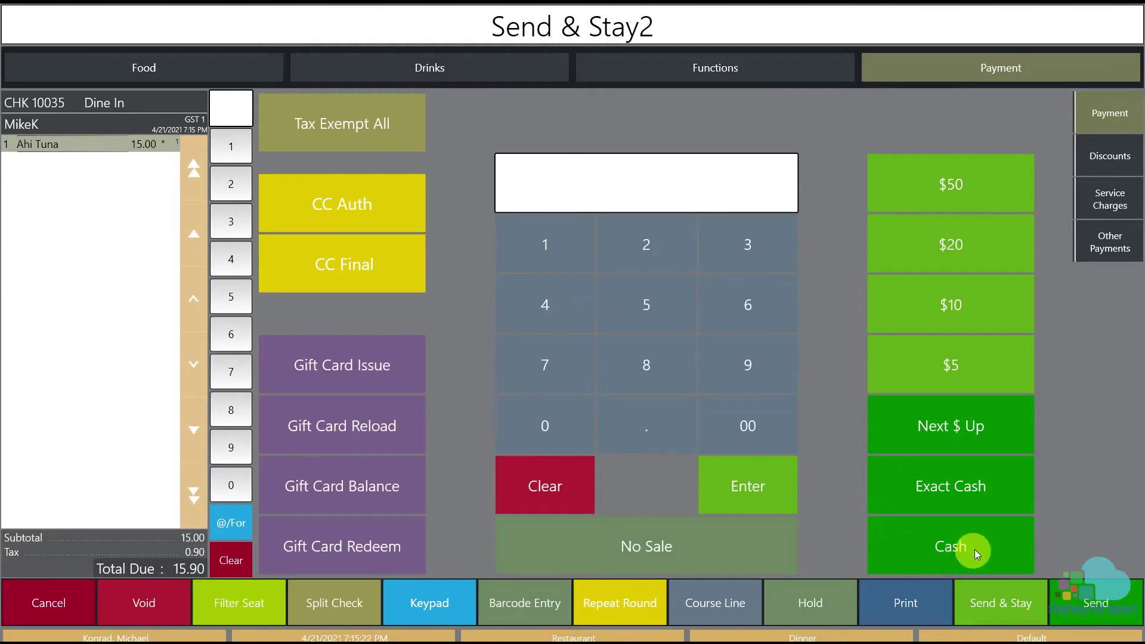
pyautogui.click(925, 552)
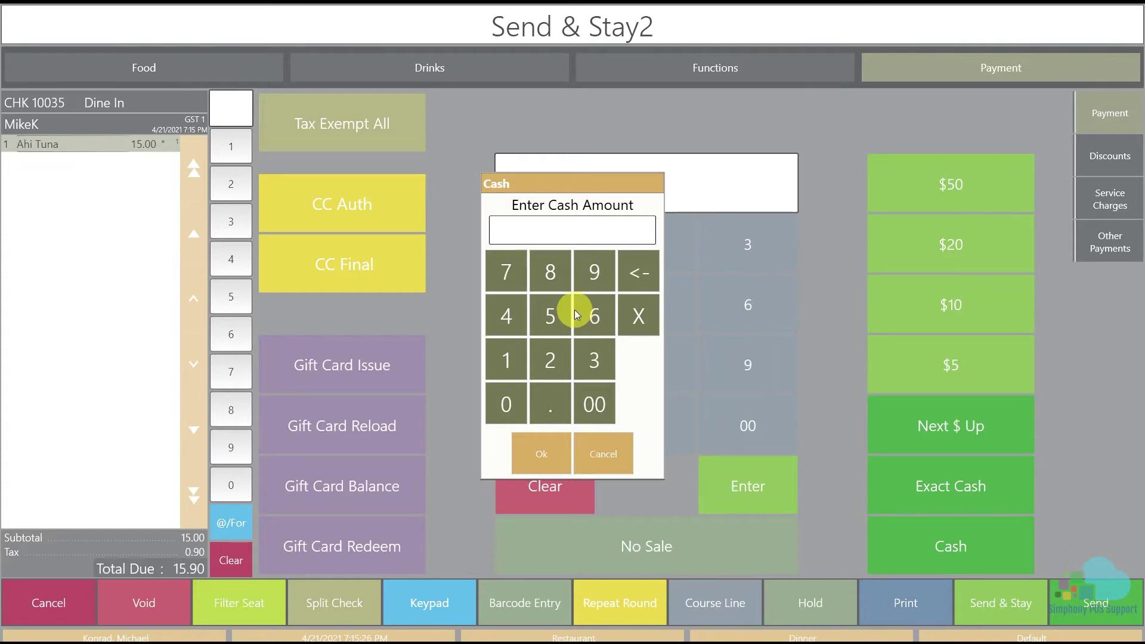
pyautogui.click(544, 360)
pyautogui.click(550, 316)
pyautogui.click(536, 390)
pyautogui.click(509, 405)
pyautogui.click(545, 457)
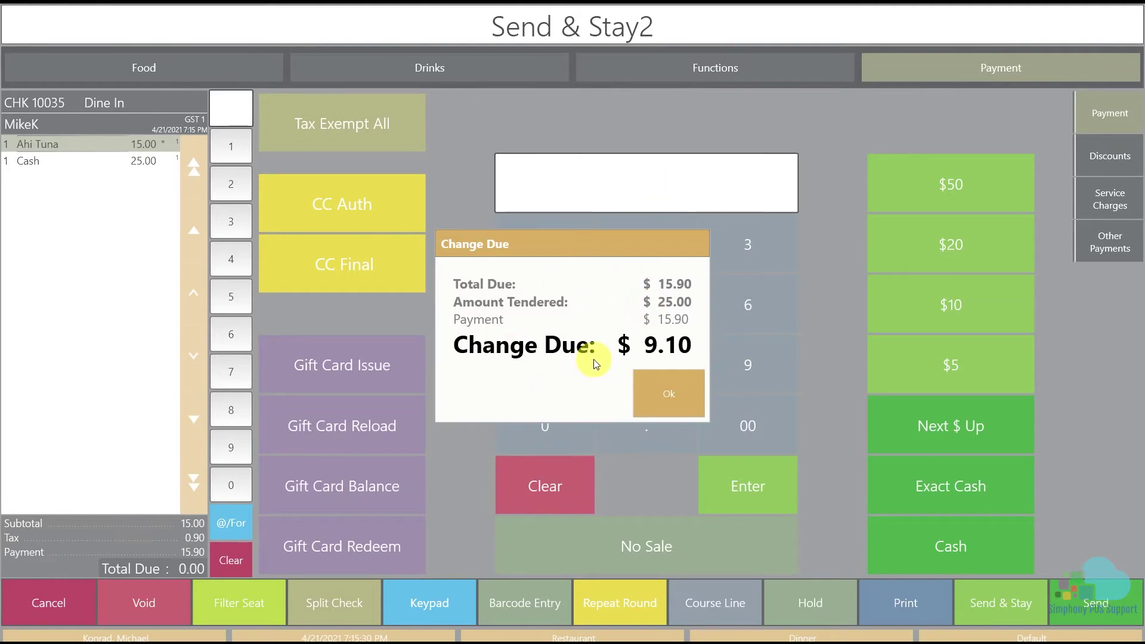
pyautogui.click(686, 382)
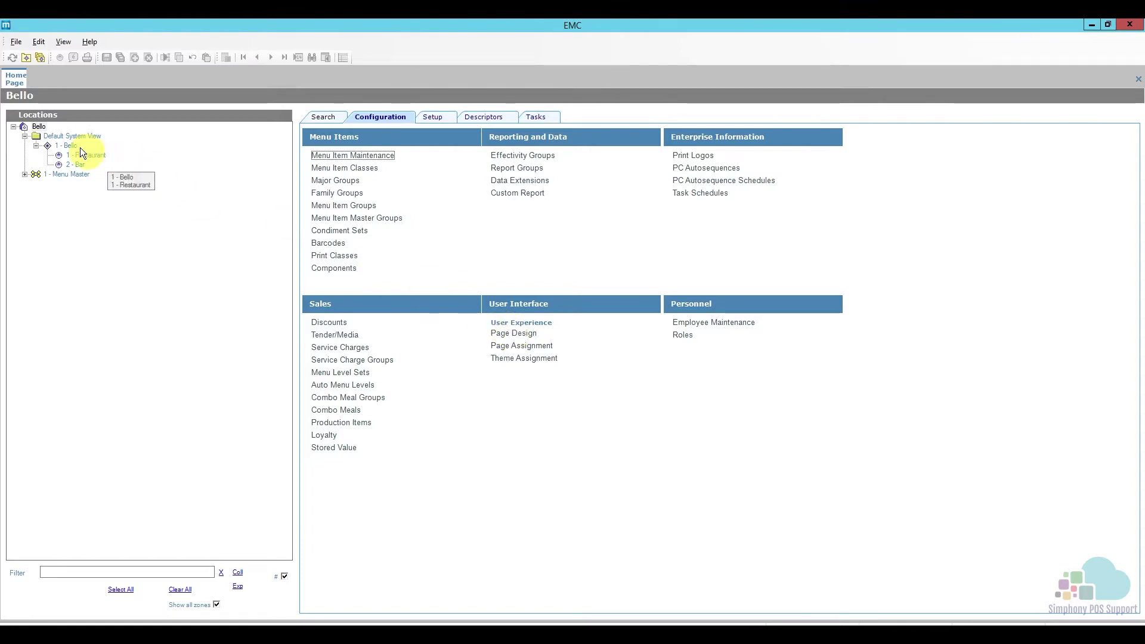
# In EMC, open the Transactions page from Page Design at the Bello enterprise level.
pyautogui.click(39, 128)
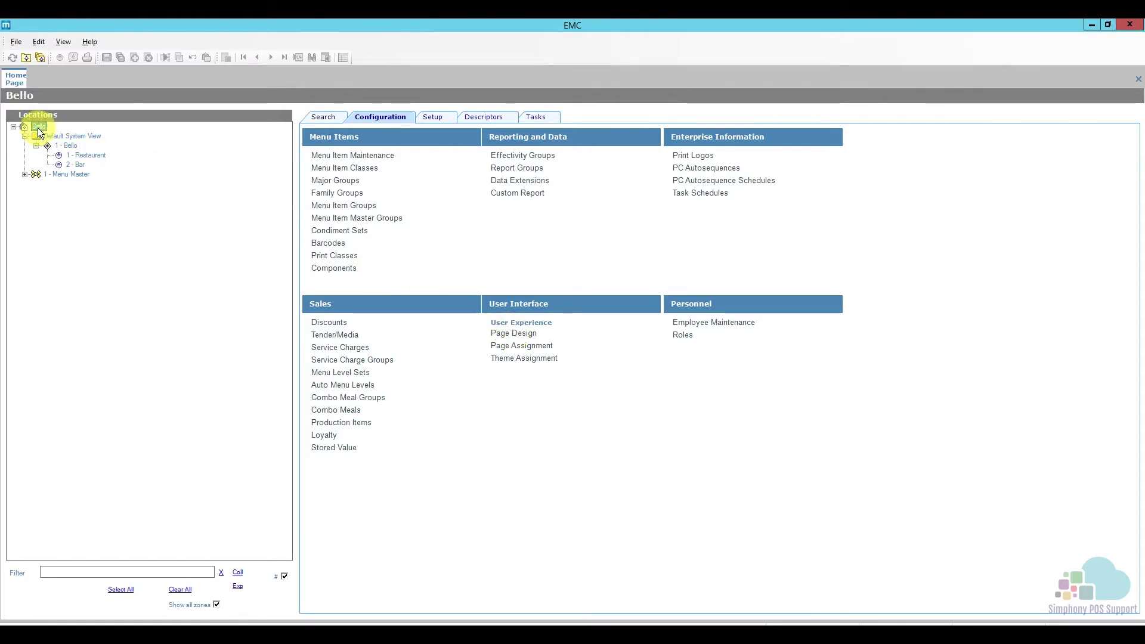
pyautogui.click(387, 117)
pyautogui.click(516, 332)
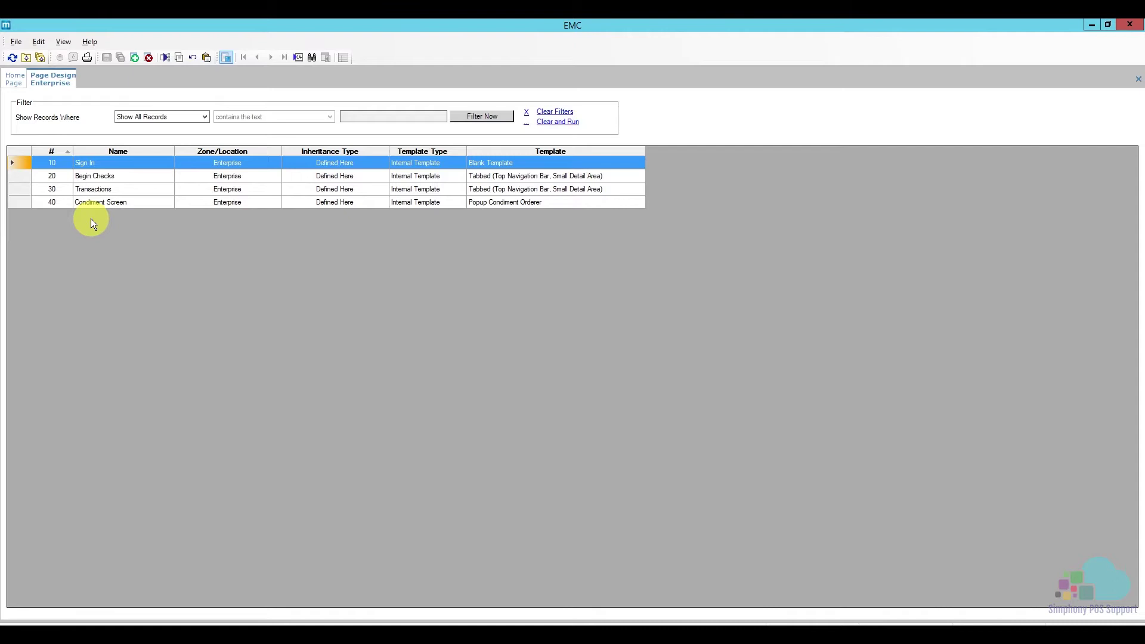
pyautogui.doubleClick(16, 189)
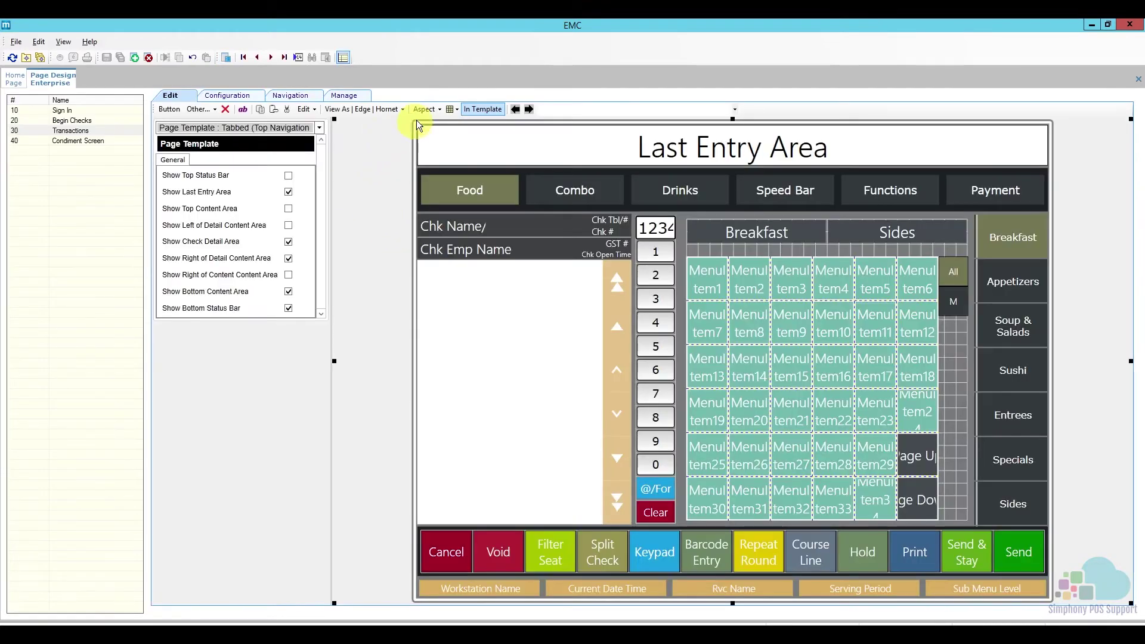
# Display the page in 16:9 aspect and select the Cash button on its Payment page.
pyautogui.click(425, 109)
pyautogui.click(449, 149)
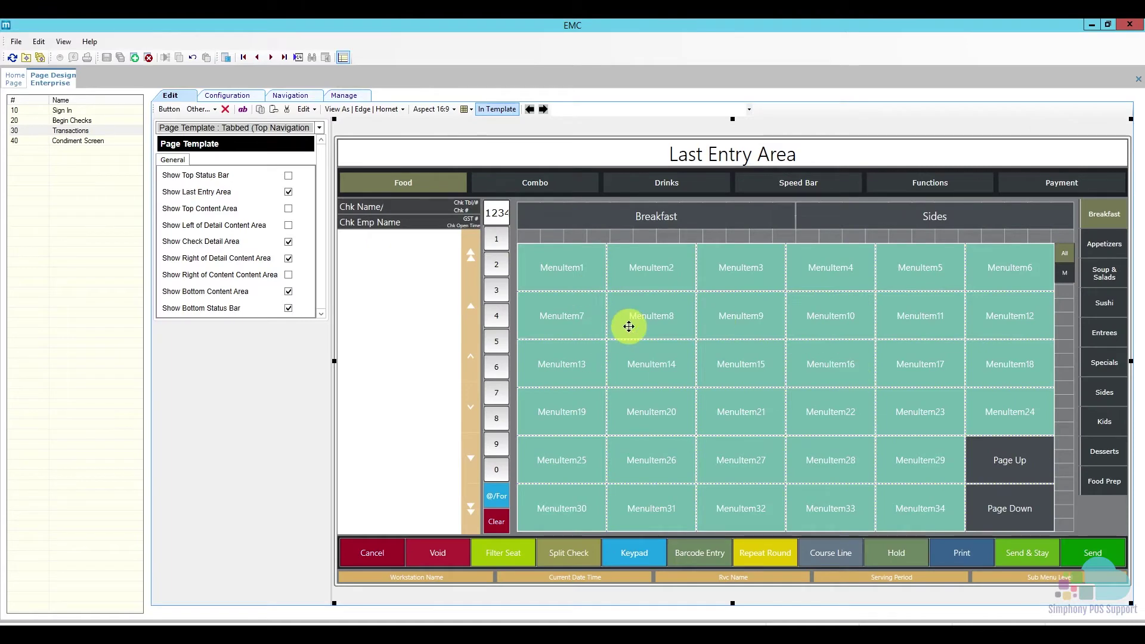
pyautogui.click(1084, 180)
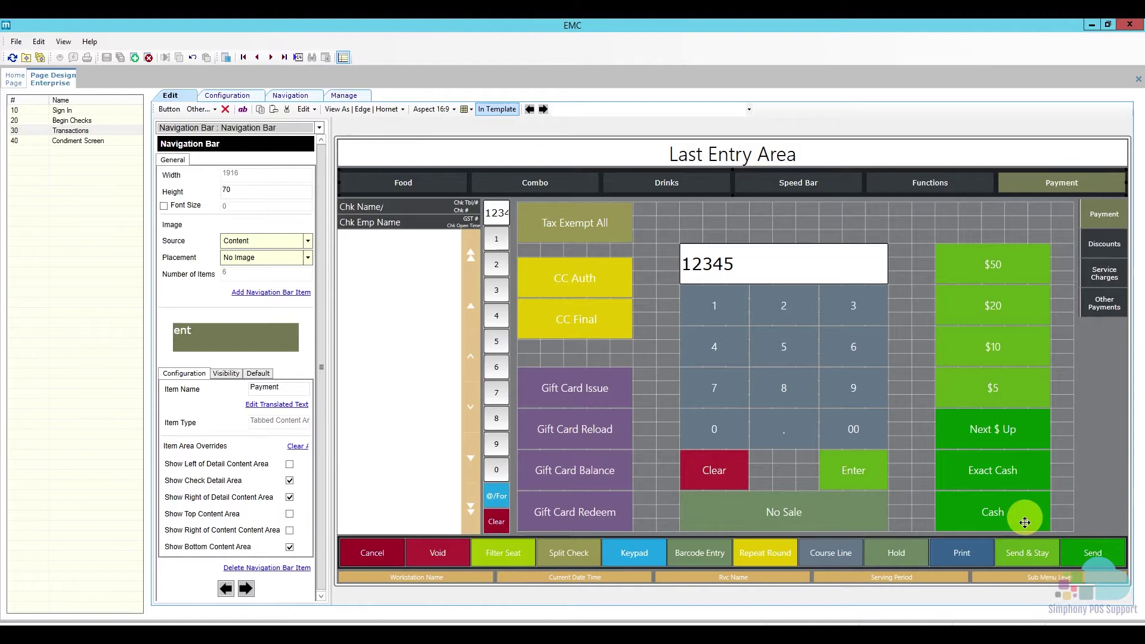
pyautogui.click(1005, 514)
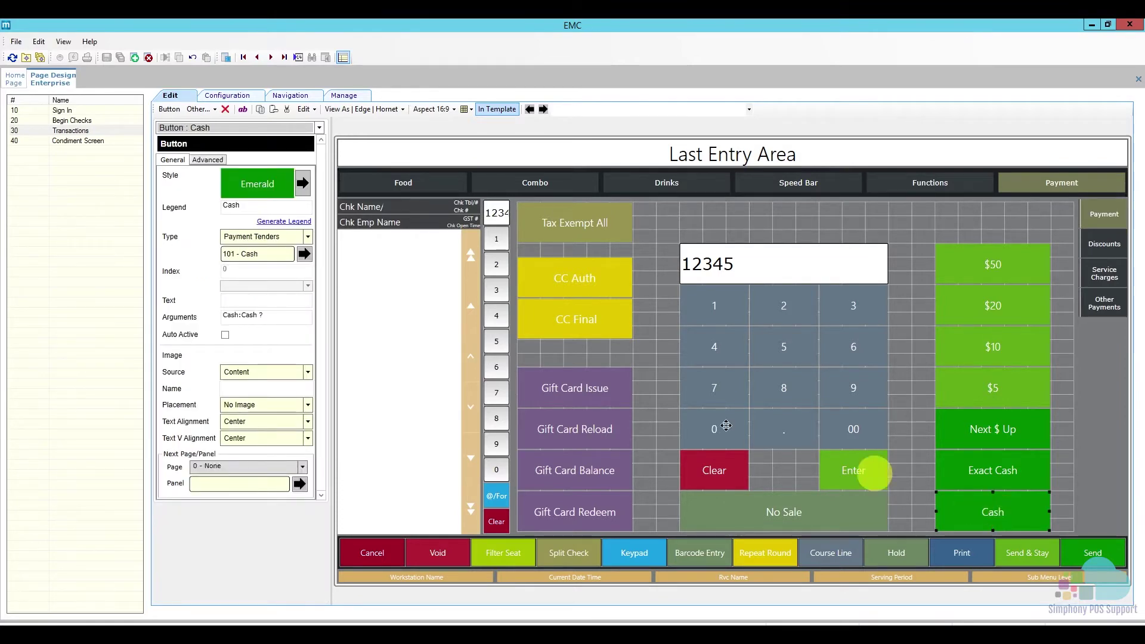
# Configure the Cash button with the 101 - Cash tender, payment type Cash:Cash and the ? (Request) function.
pyautogui.click(308, 237)
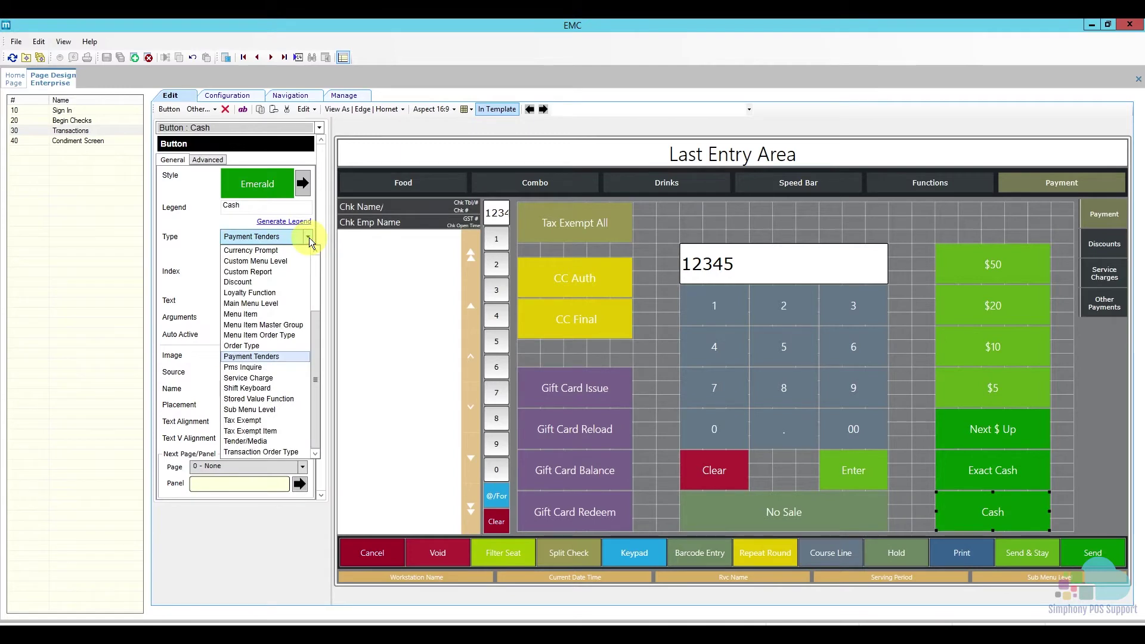
pyautogui.click(309, 237)
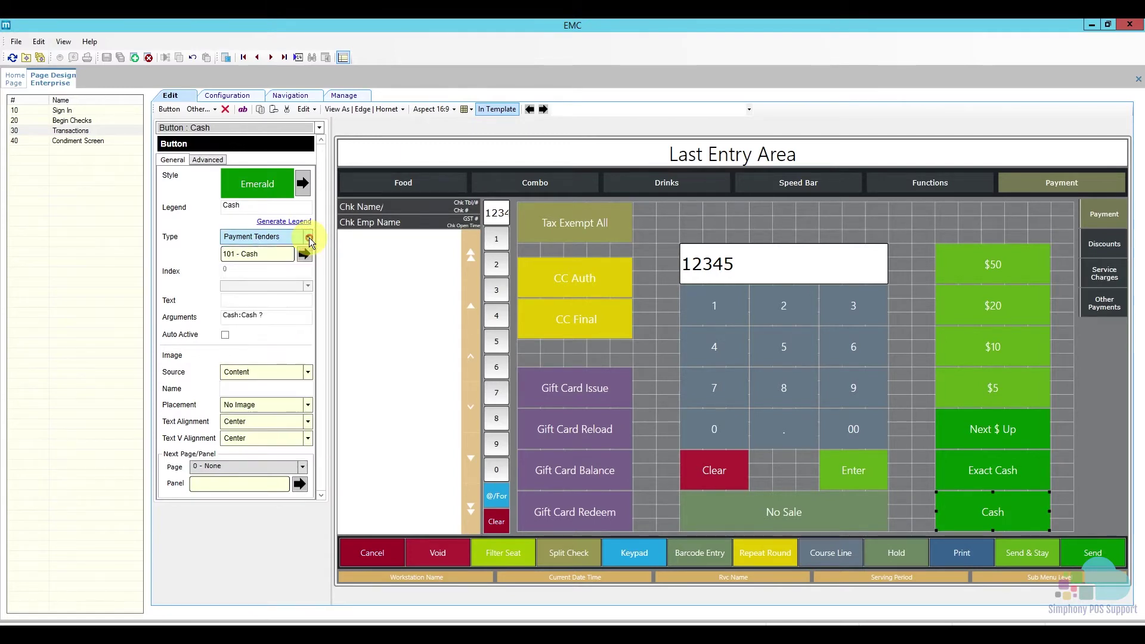
pyautogui.click(304, 254)
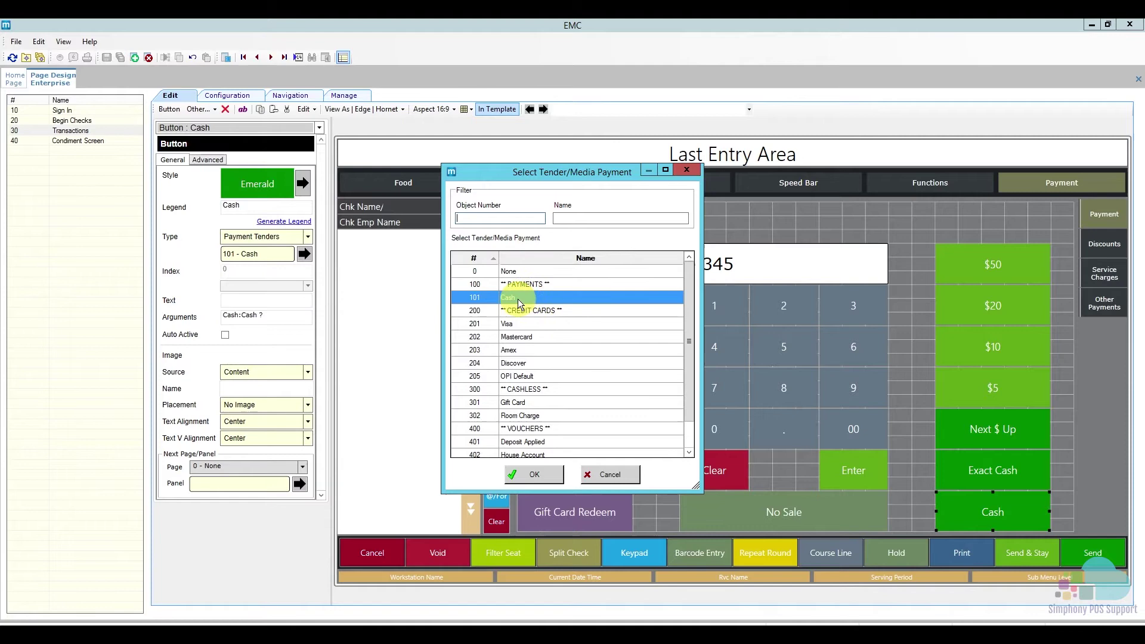
pyautogui.click(536, 477)
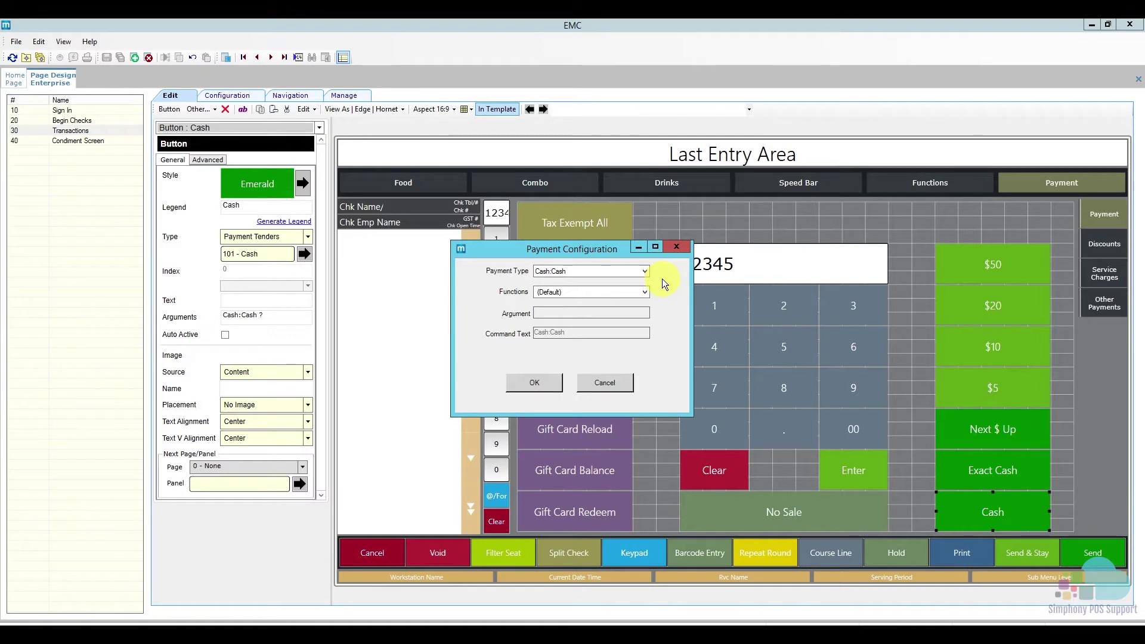
pyautogui.click(620, 292)
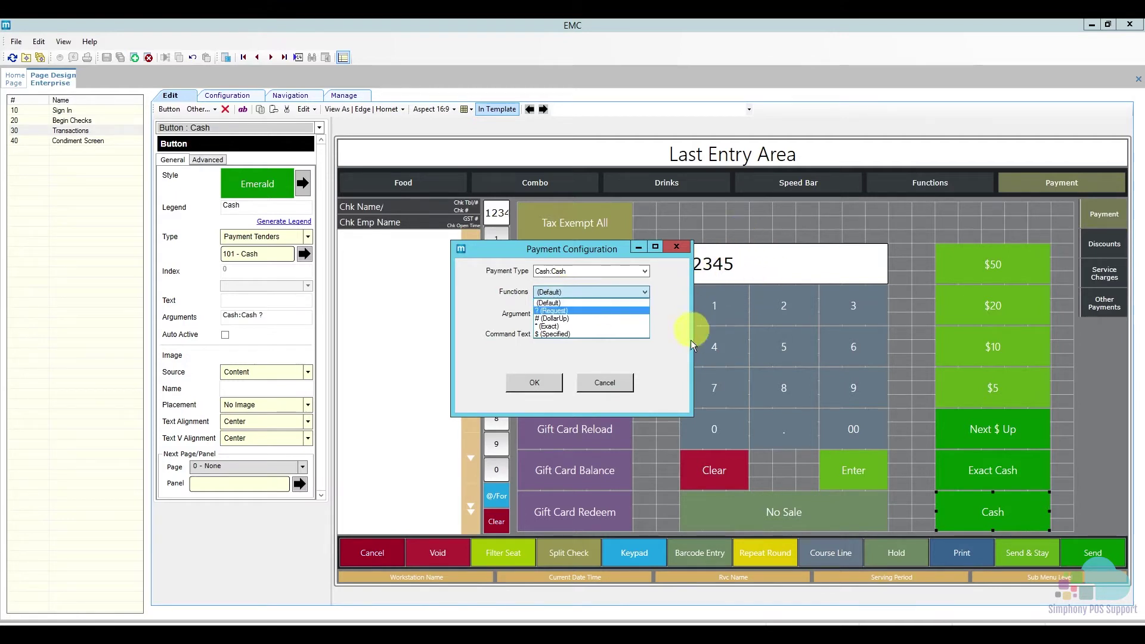
pyautogui.click(577, 309)
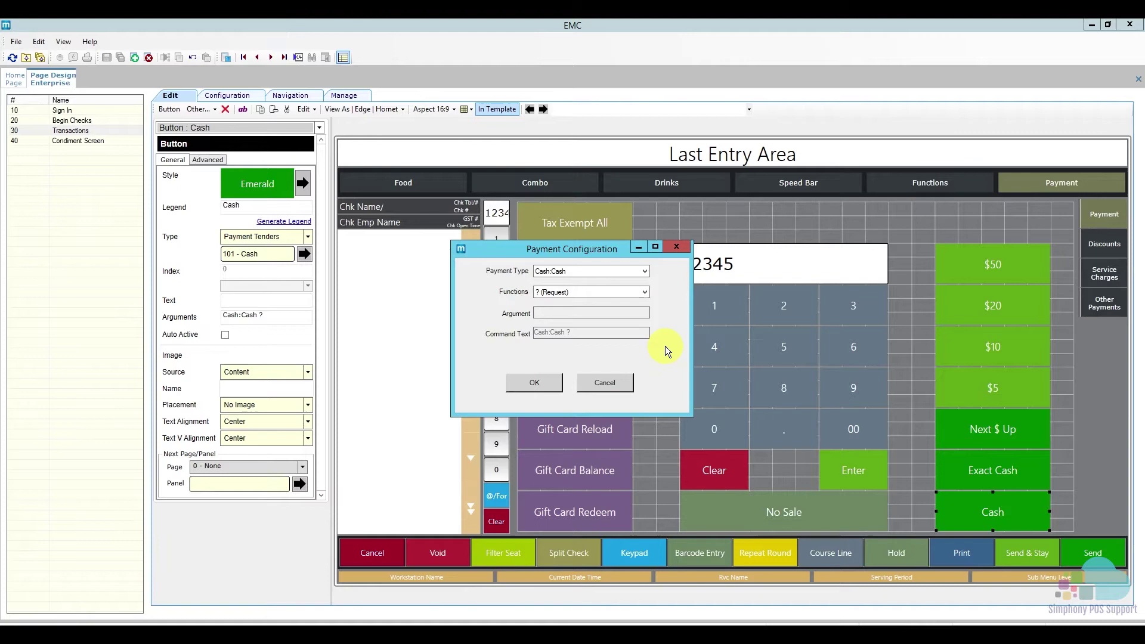
pyautogui.click(534, 382)
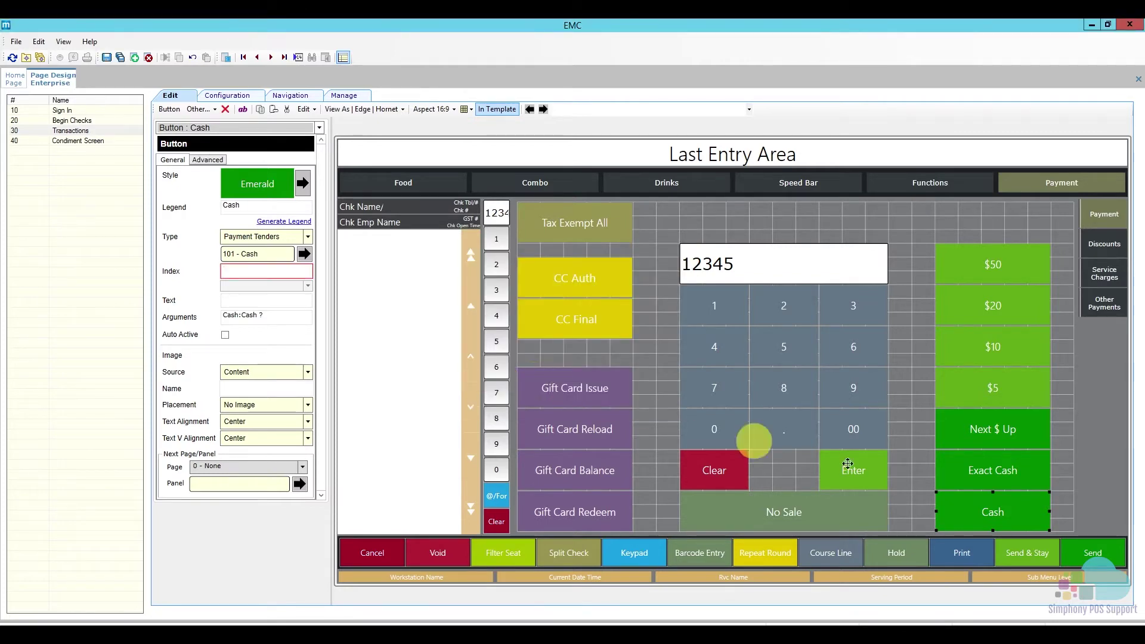
# Configure the Exact Cash button with the Cash tender and the * (Exact) payment function.
pyautogui.click(979, 474)
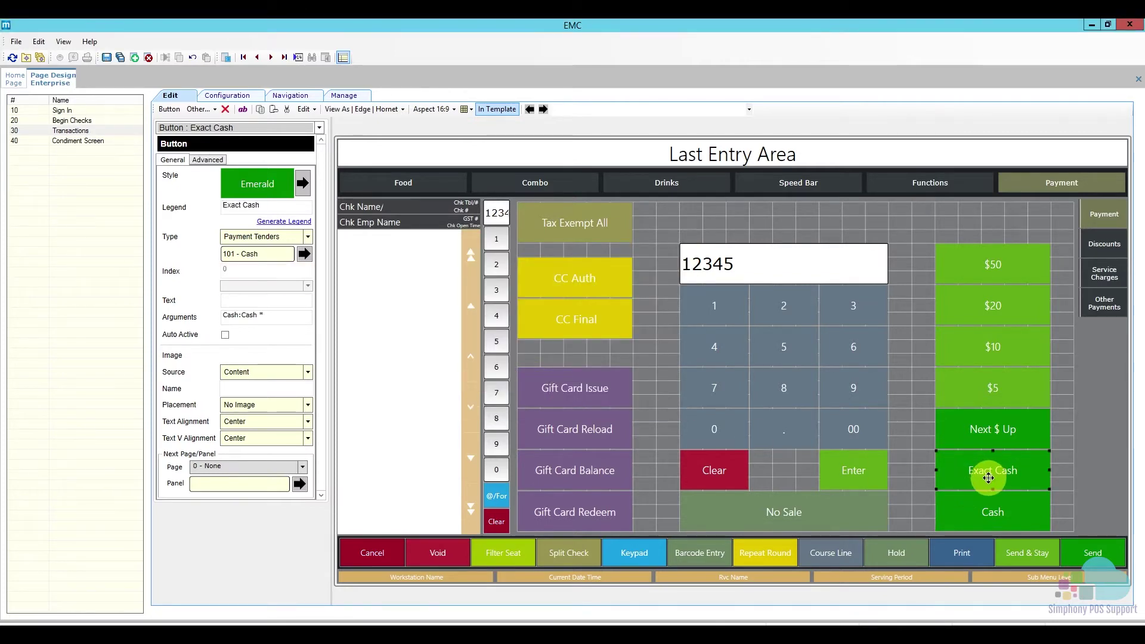
pyautogui.click(304, 254)
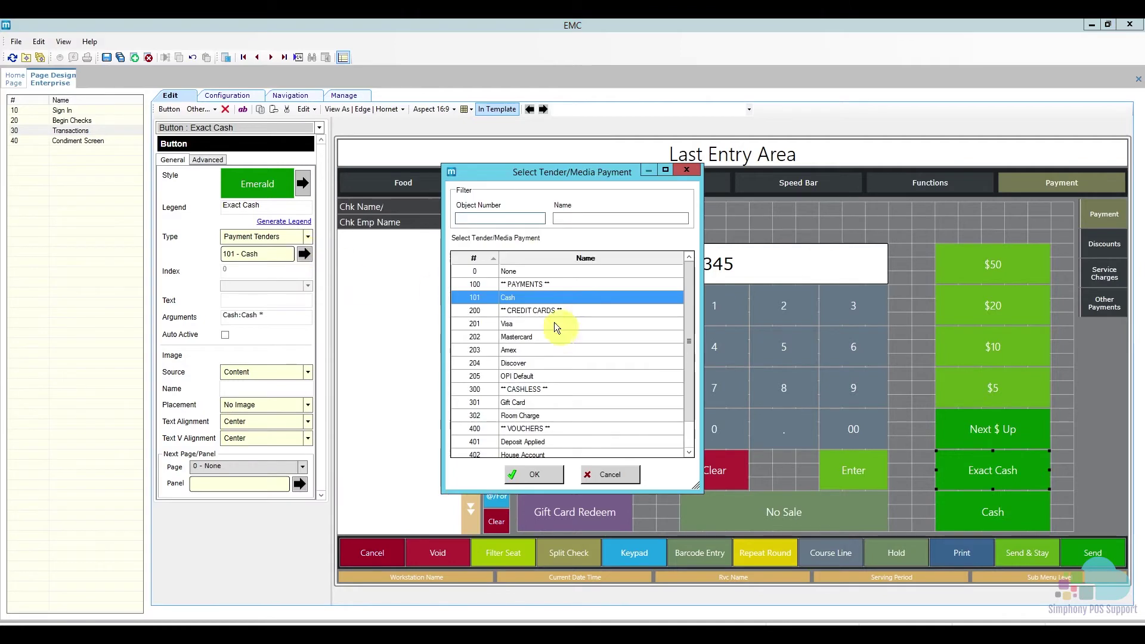
pyautogui.click(546, 474)
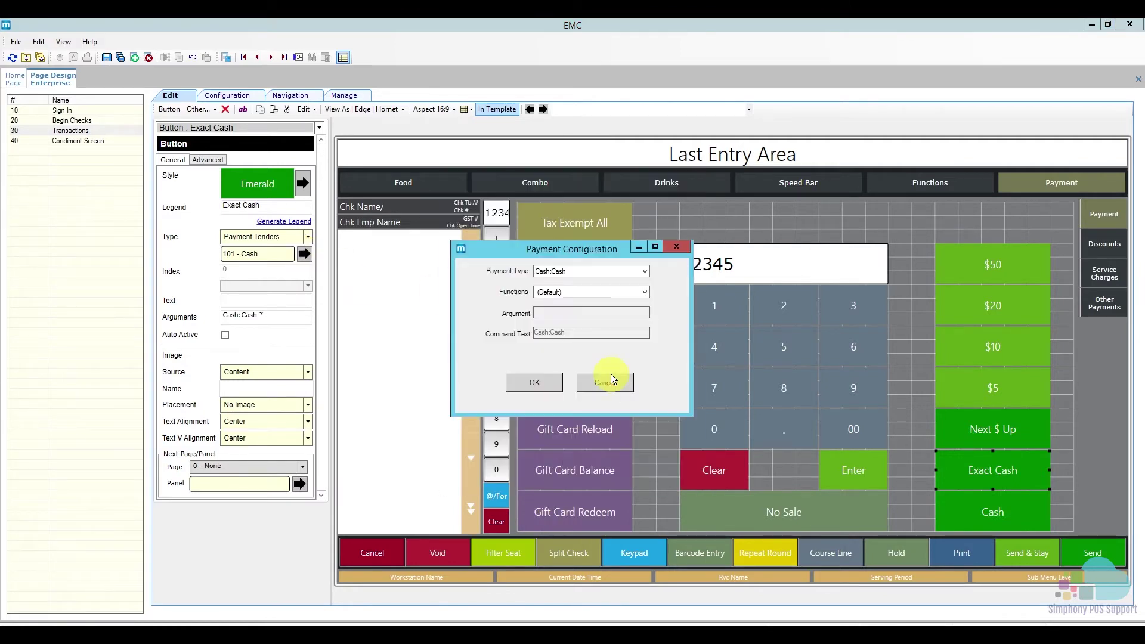
pyautogui.click(564, 292)
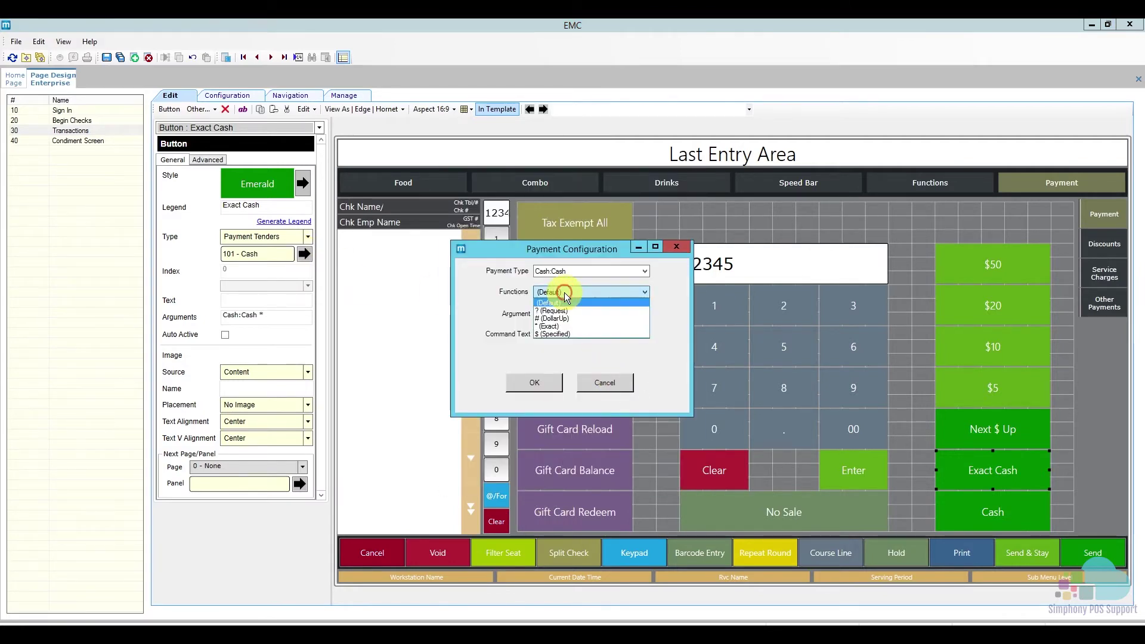
pyautogui.click(580, 326)
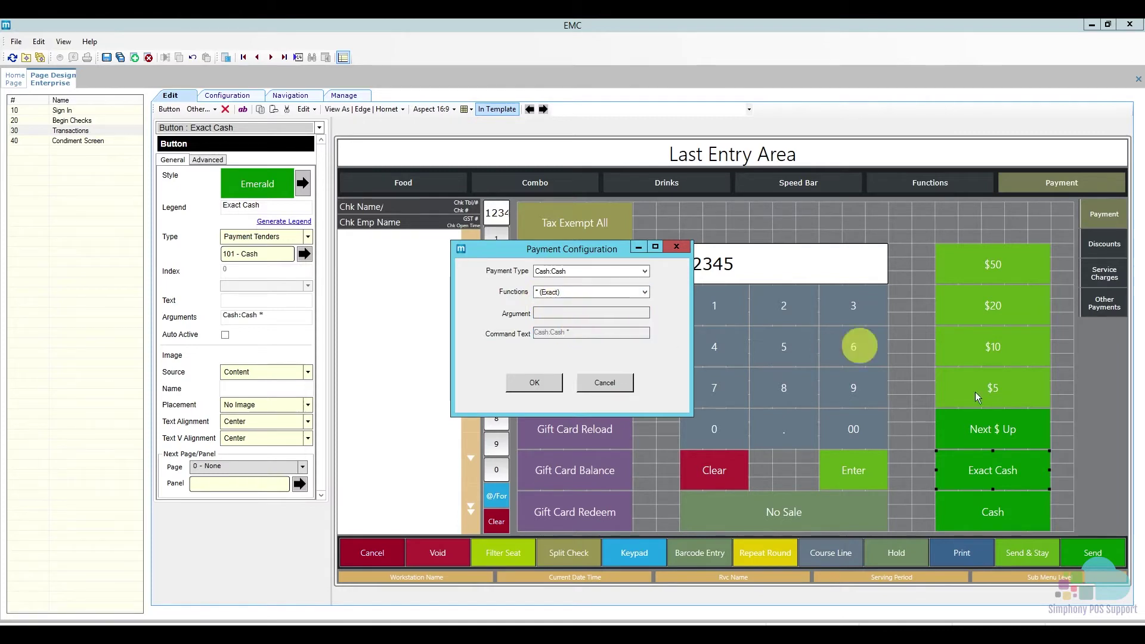
pyautogui.click(546, 382)
# Configure the Next $ Up button with the Cash tender and the # (DollarUp) payment function.
pyautogui.click(981, 428)
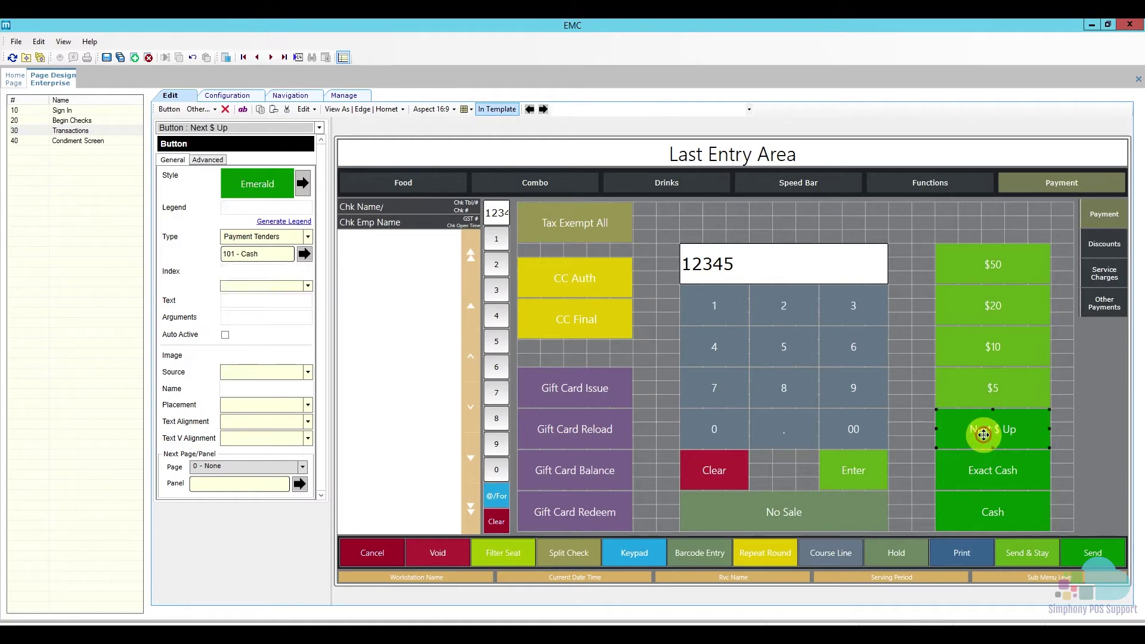
pyautogui.click(304, 259)
pyautogui.click(549, 468)
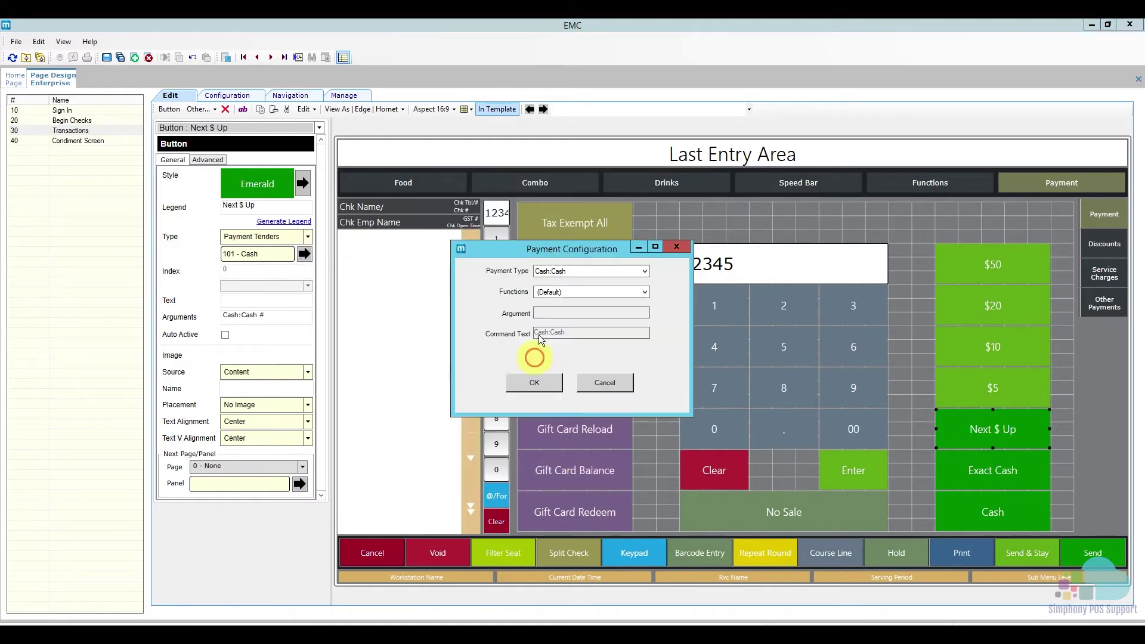
pyautogui.click(571, 290)
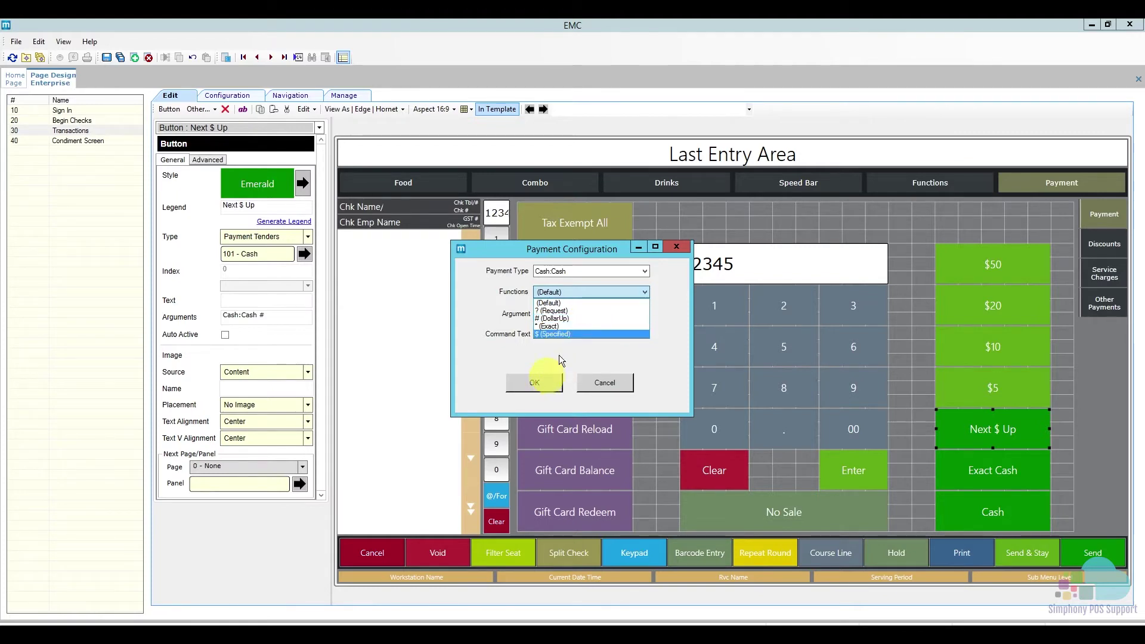
pyautogui.click(577, 318)
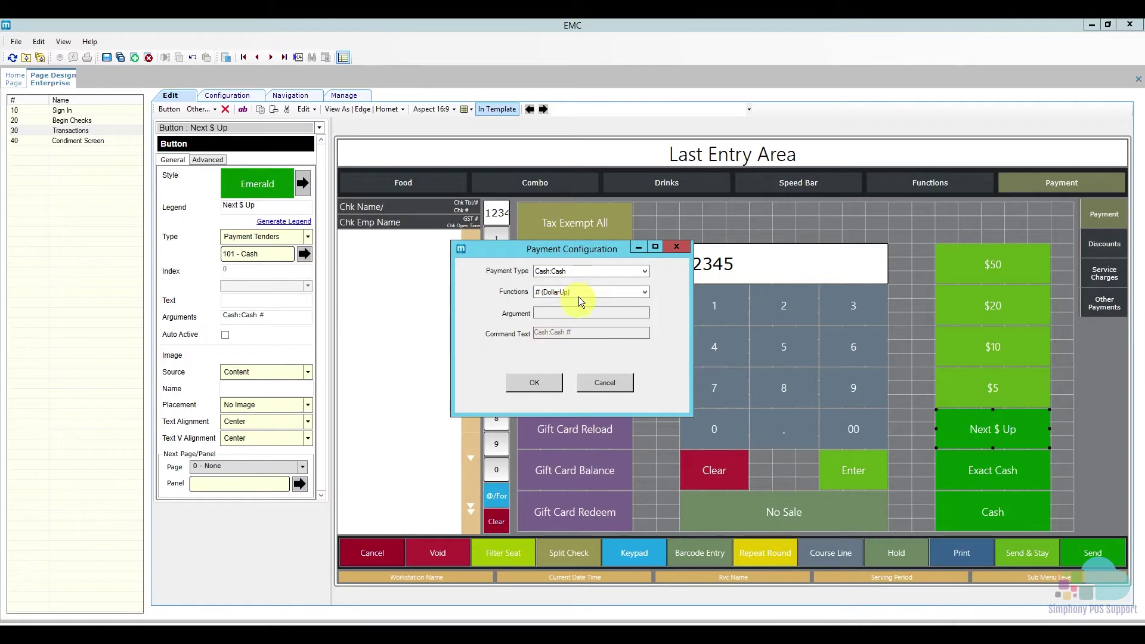
pyautogui.click(543, 382)
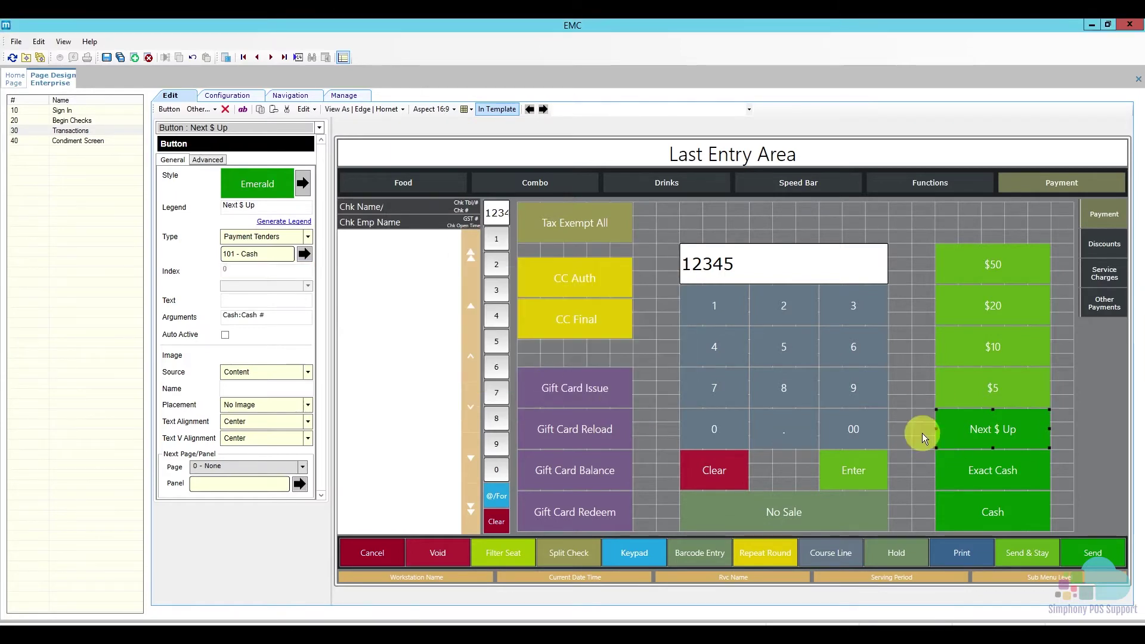
# Configure the $5 button with the Cash tender, the $ (Specified) function and an argument of 5.00.
pyautogui.click(968, 383)
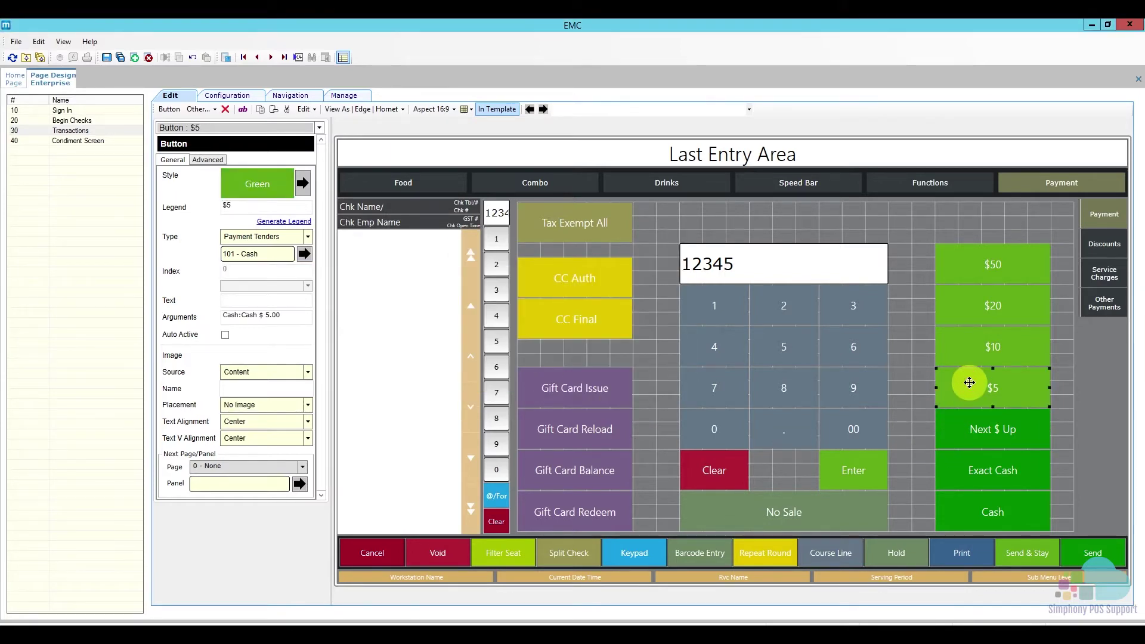
pyautogui.click(304, 254)
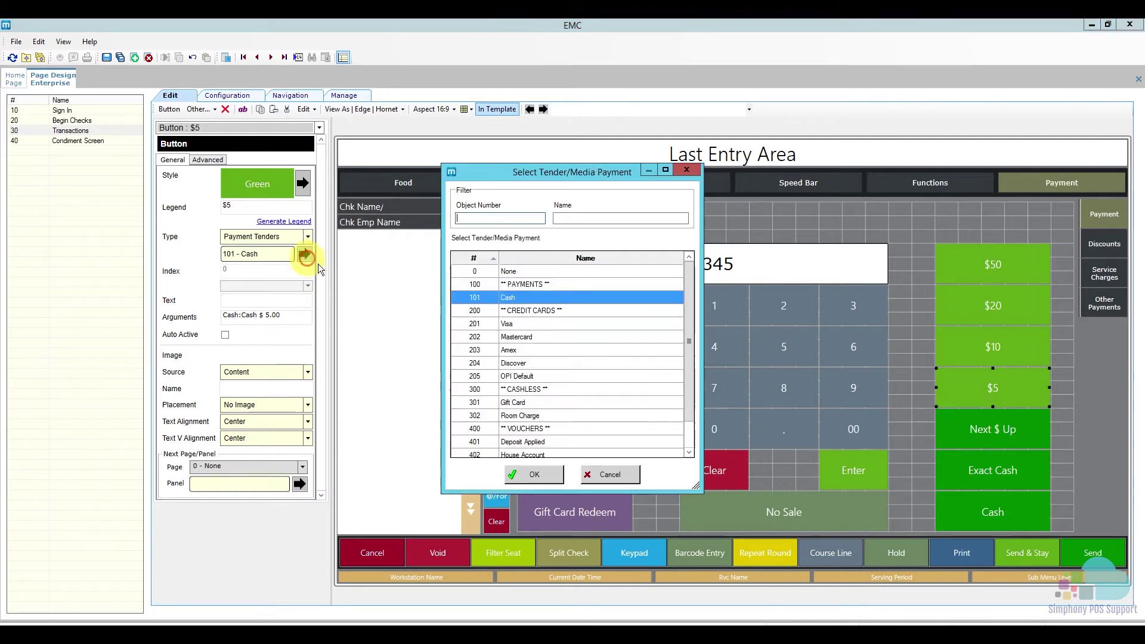
pyautogui.click(539, 478)
pyautogui.click(577, 292)
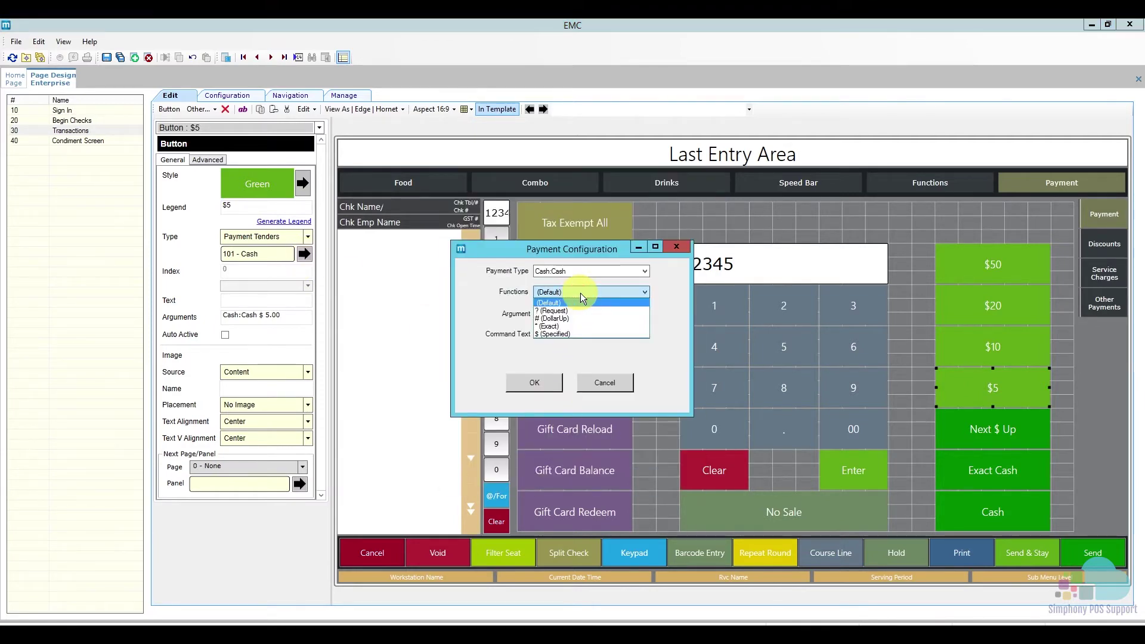
pyautogui.click(585, 332)
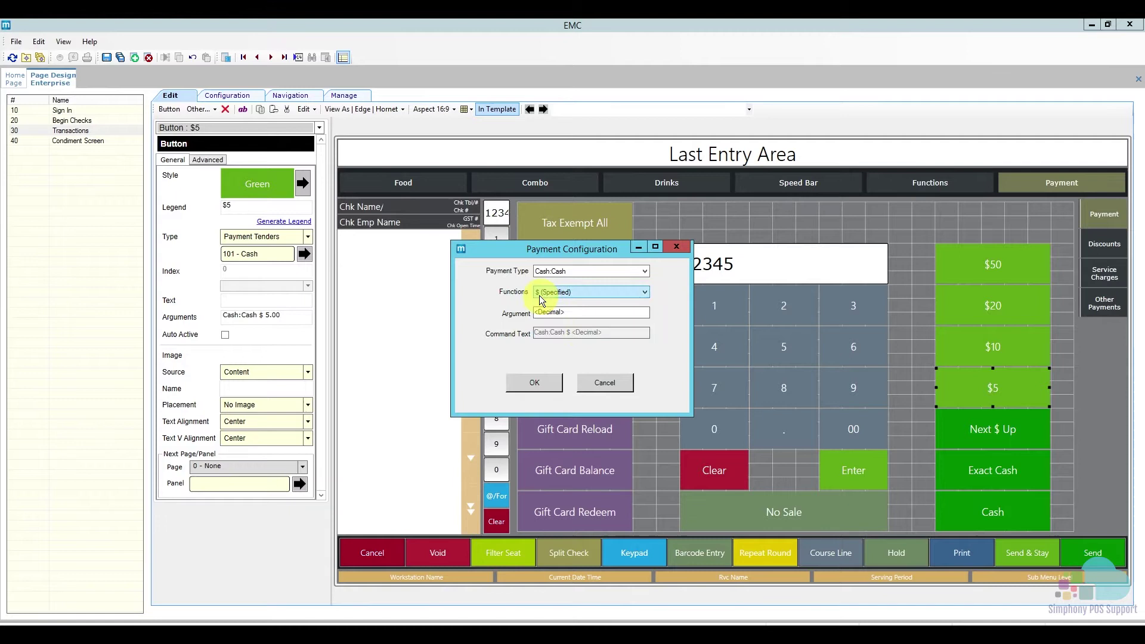
pyautogui.click(577, 314)
pyautogui.write('5.00')
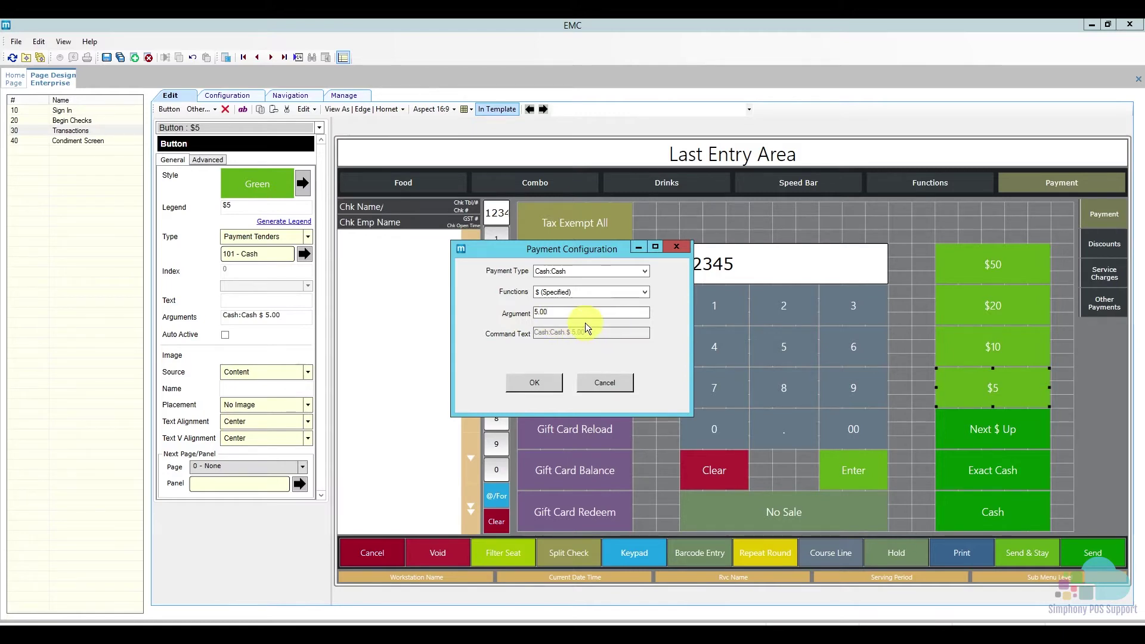
pyautogui.click(549, 381)
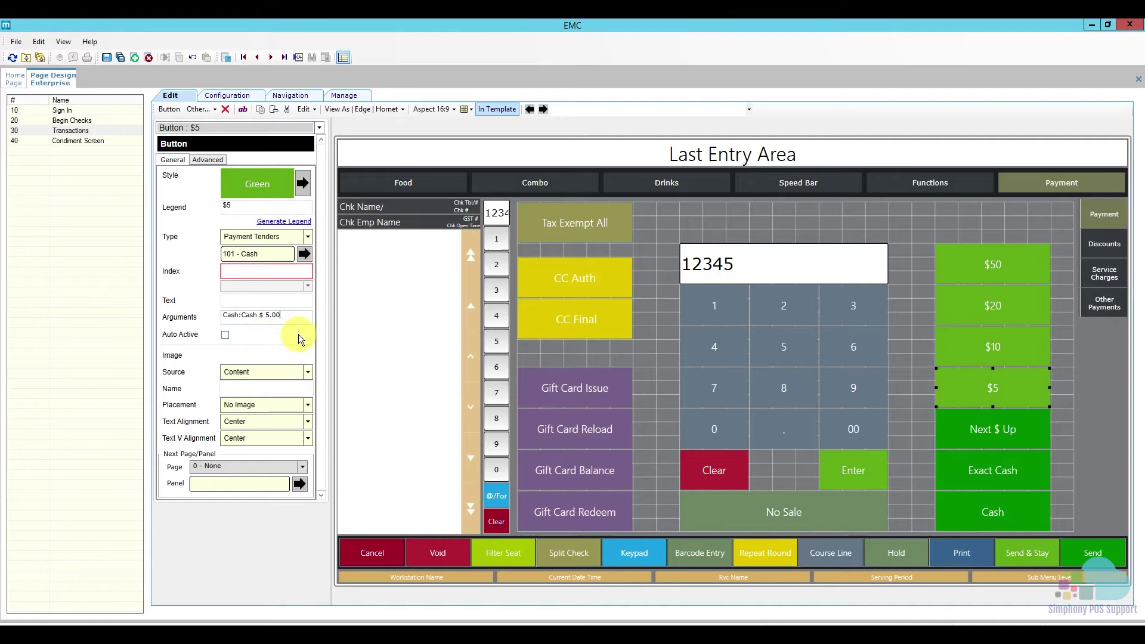
pyautogui.click(292, 316)
# Examine the settings of the $10, $5 and Cash buttons and of the numeric keypad buttons.
pyautogui.click(982, 352)
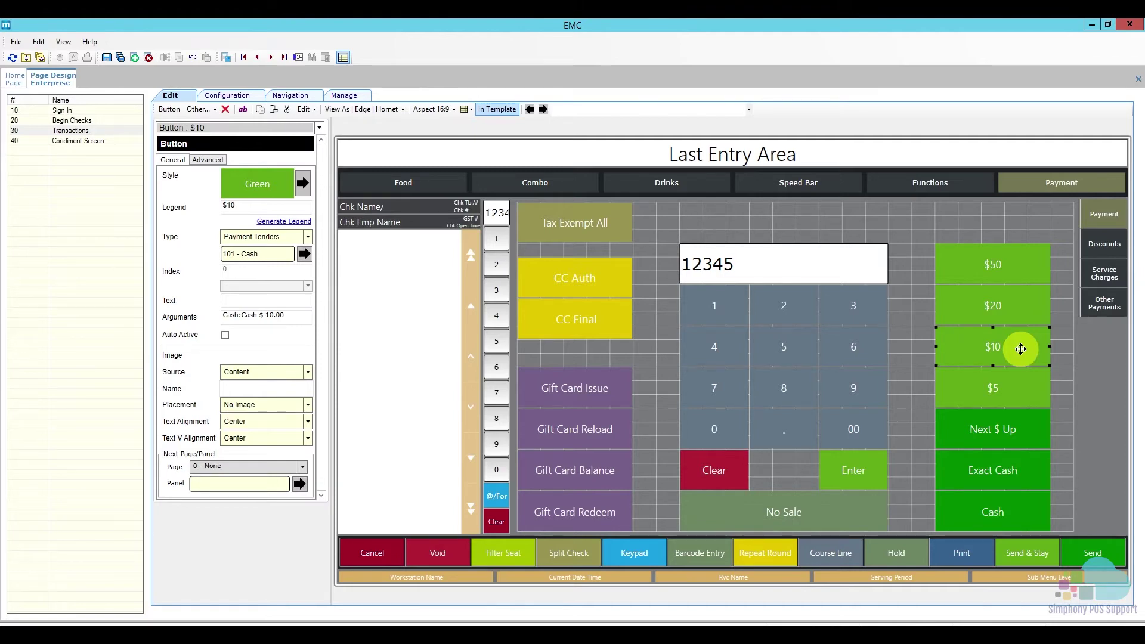
pyautogui.click(1009, 389)
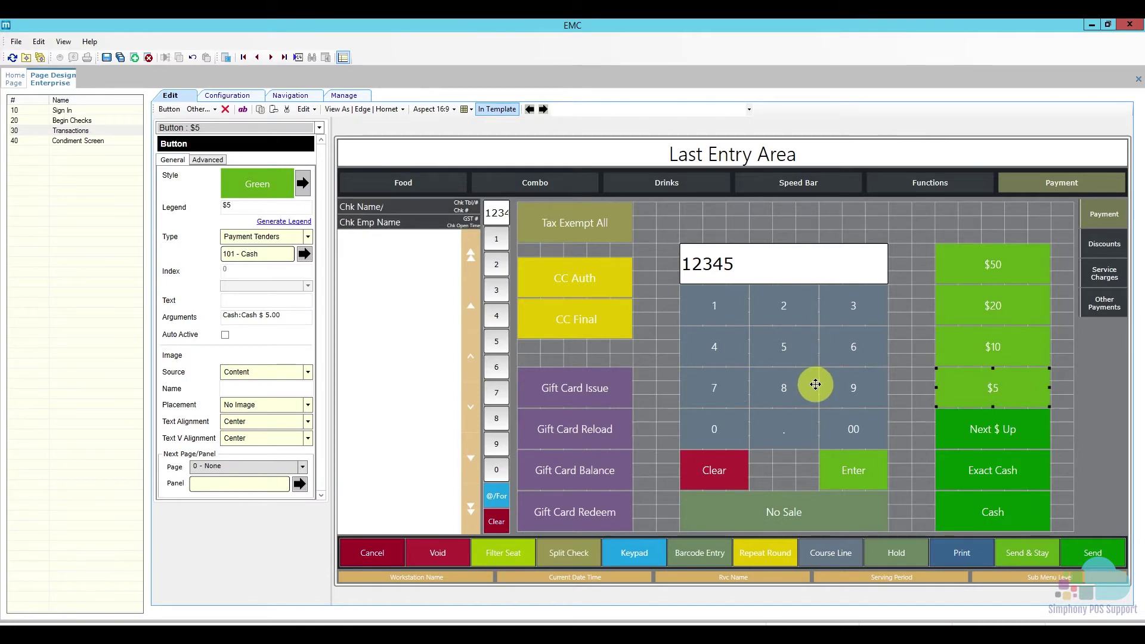
pyautogui.click(981, 511)
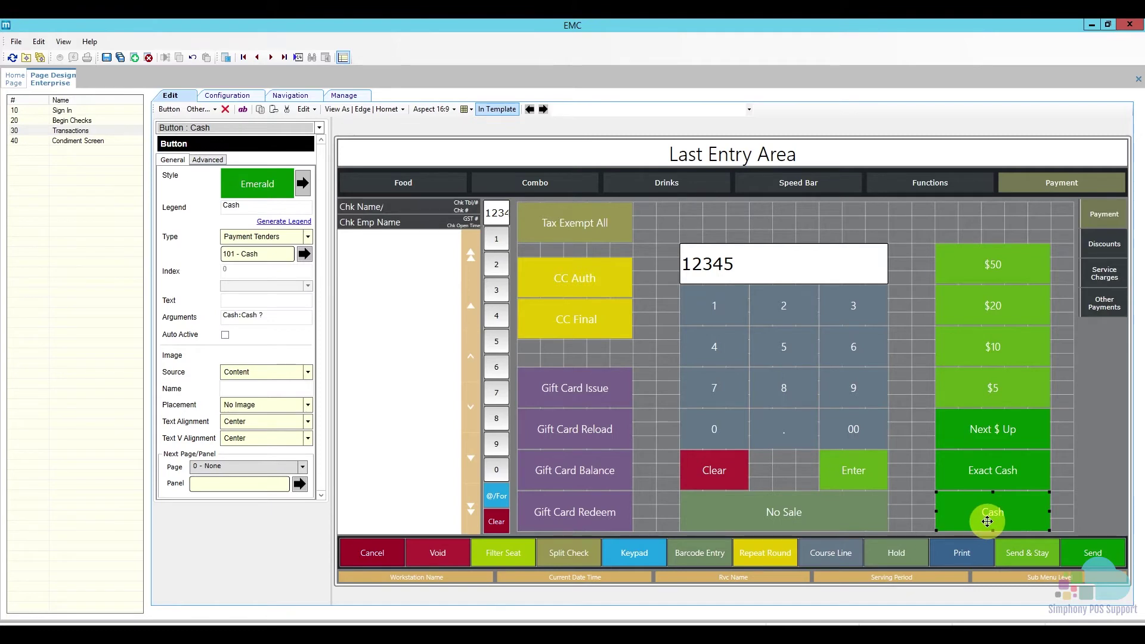
pyautogui.click(724, 306)
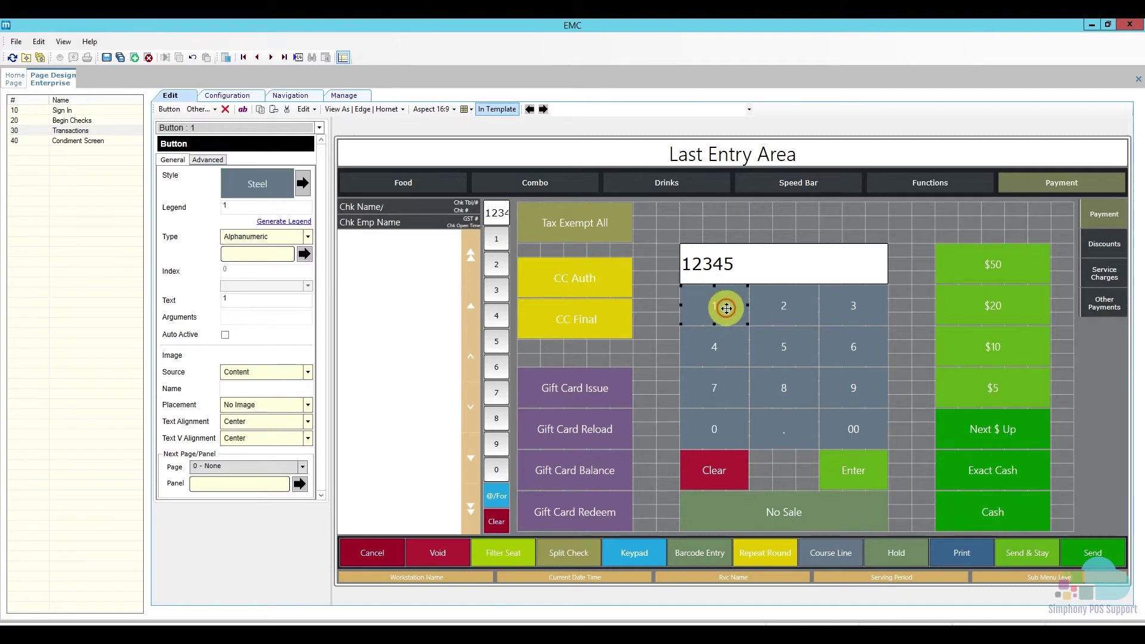
pyautogui.click(775, 337)
pyautogui.click(784, 429)
pyautogui.click(851, 429)
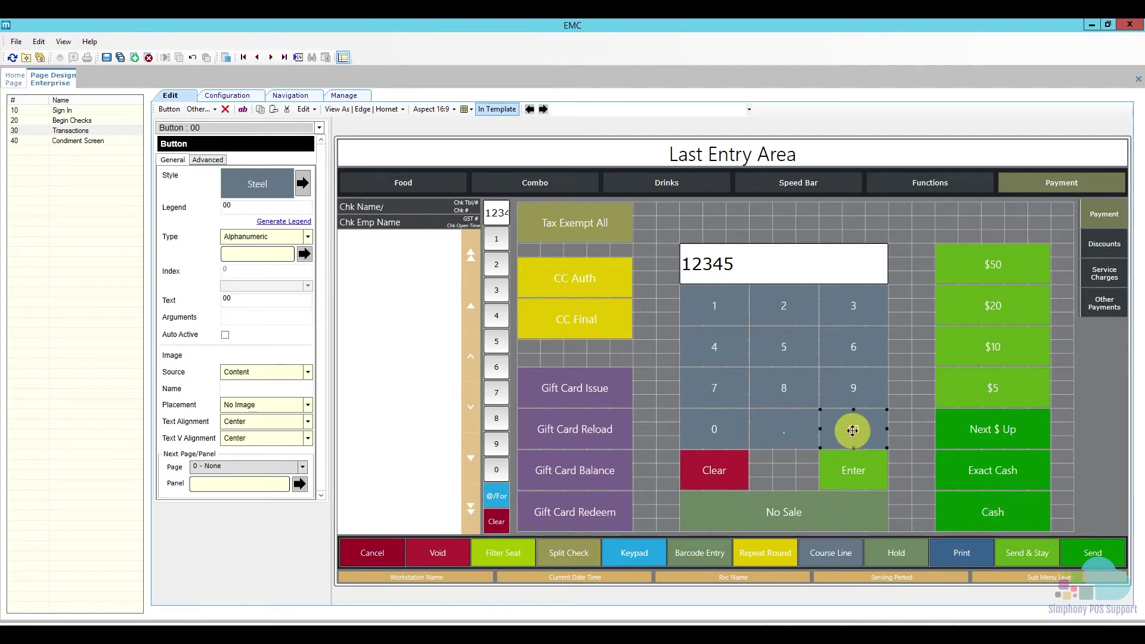
pyautogui.click(980, 512)
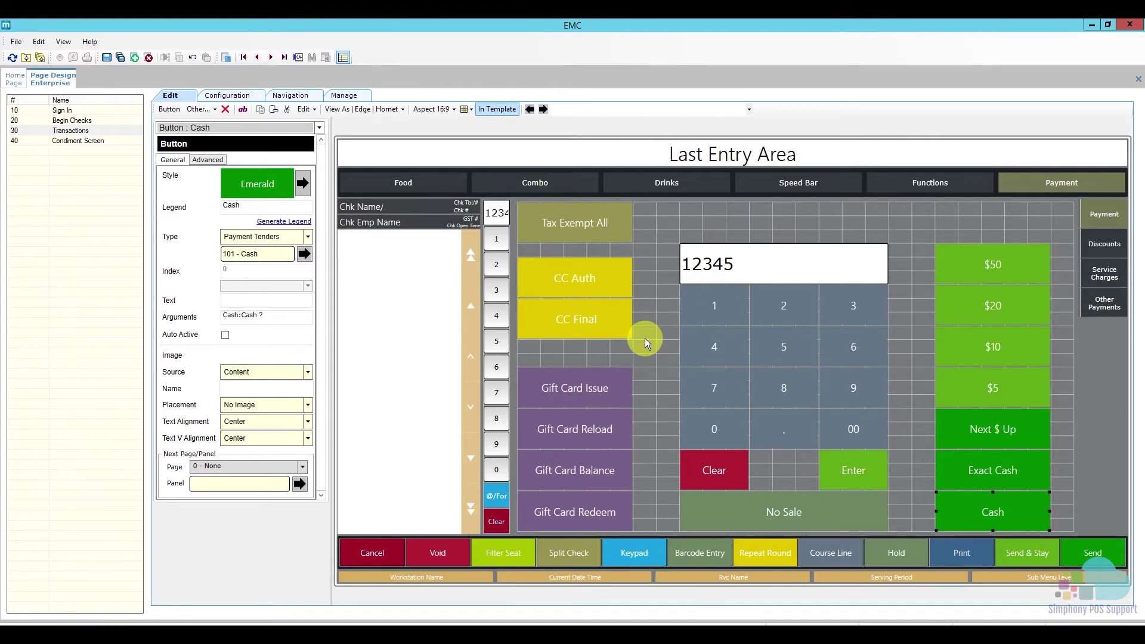
# Save the changes to the Transactions page.
pyautogui.click(106, 57)
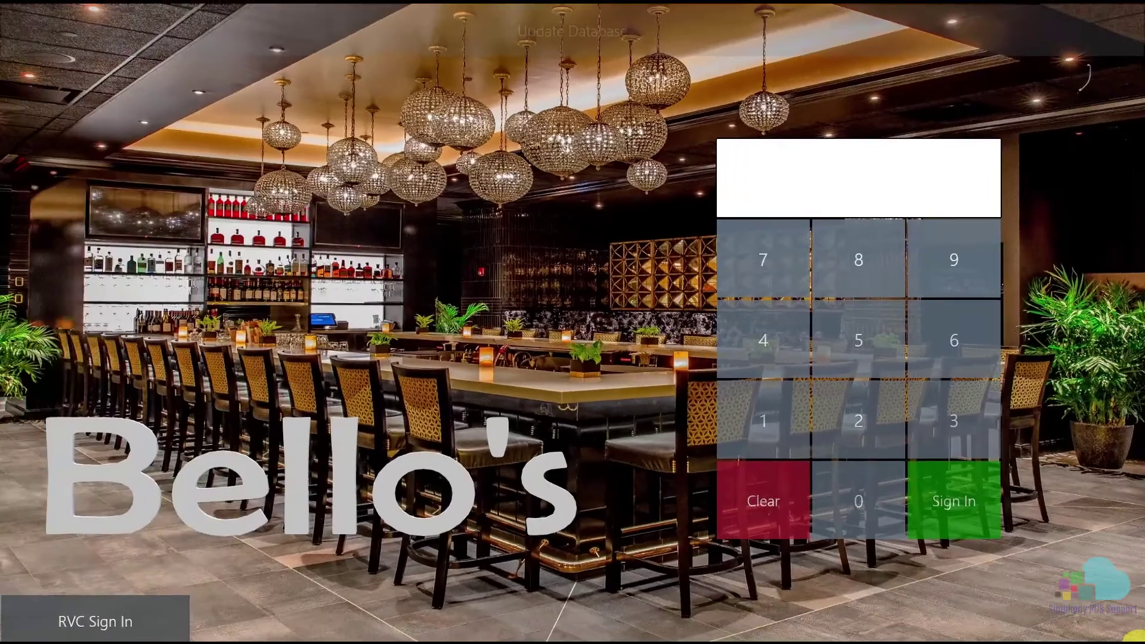
# Switch to the POS, sign in with the employee's sign-in number and begin a check for 1 guest.
pyautogui.click(647, 438)
pyautogui.click(802, 525)
pyautogui.click(469, 97)
pyautogui.write('1')
pyautogui.click(540, 446)
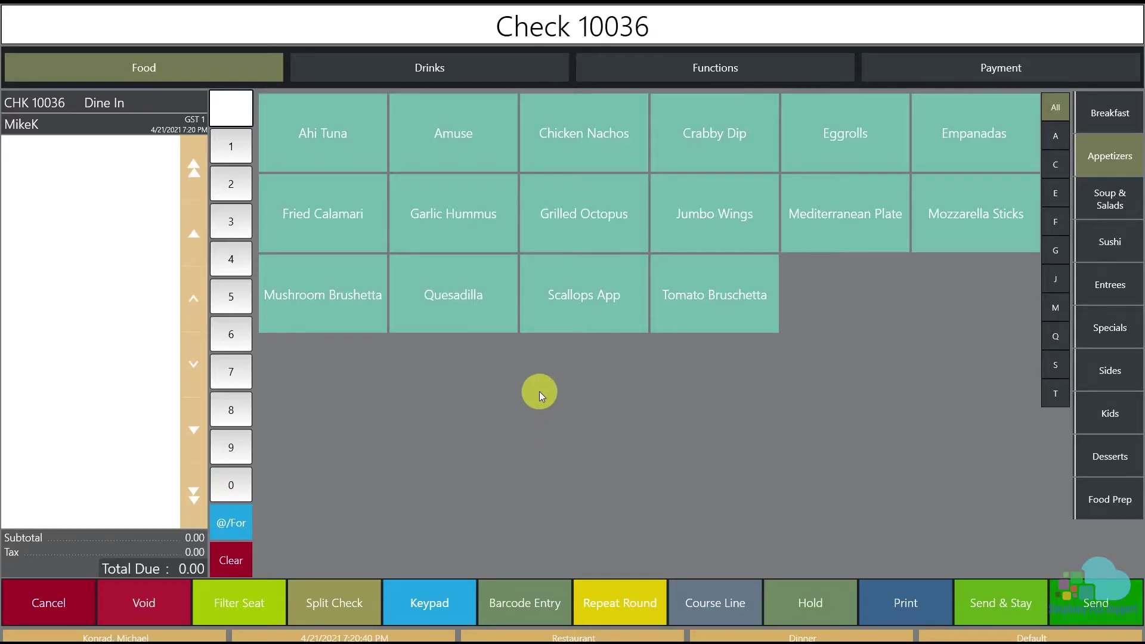
# Add one Ahi Tuna for seat 1 to the check.
pyautogui.click(360, 156)
pyautogui.click(508, 357)
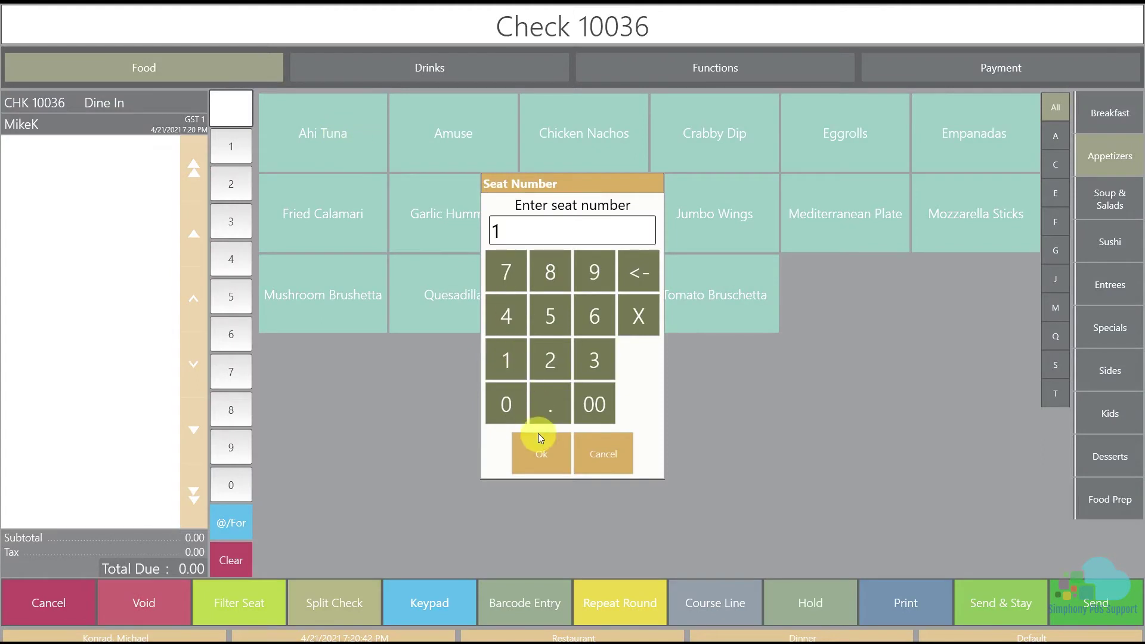
pyautogui.click(542, 454)
# Pay the check by redeeming a gift card for 20.00 and accept the charge tip amount.
pyautogui.click(1054, 64)
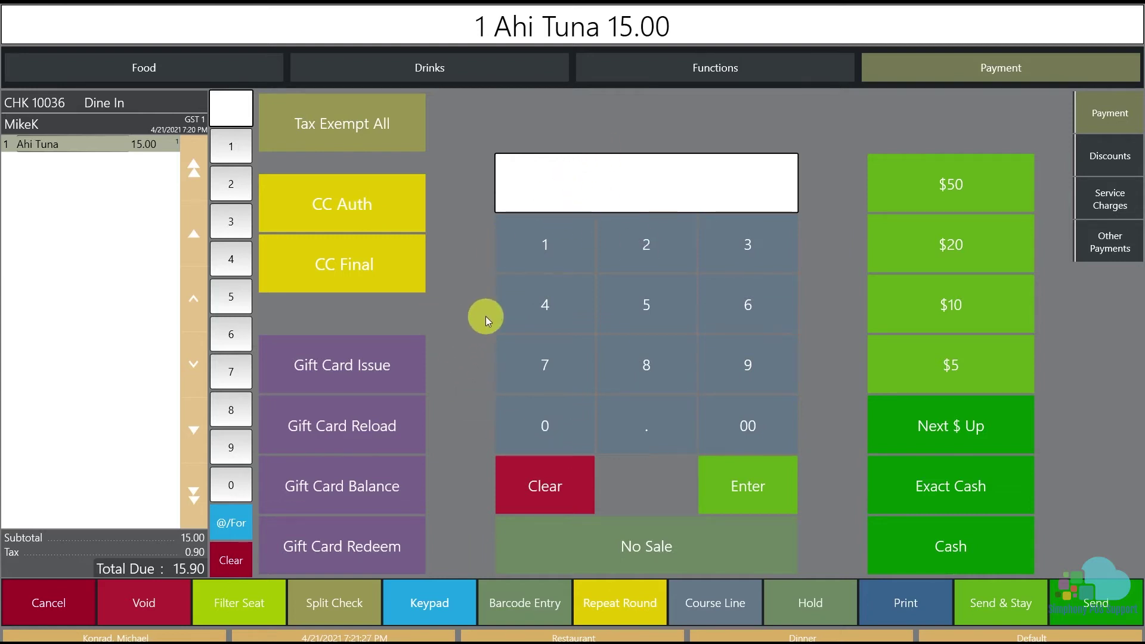
pyautogui.click(635, 250)
pyautogui.click(534, 435)
pyautogui.click(656, 417)
pyautogui.click(526, 431)
pyautogui.click(526, 432)
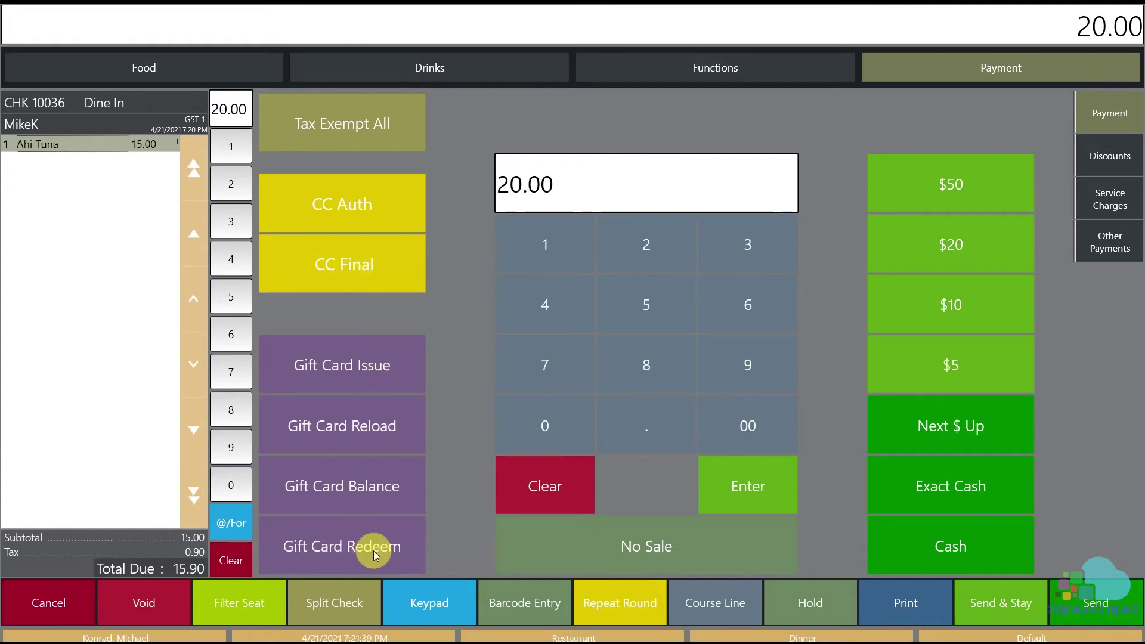
pyautogui.click(340, 549)
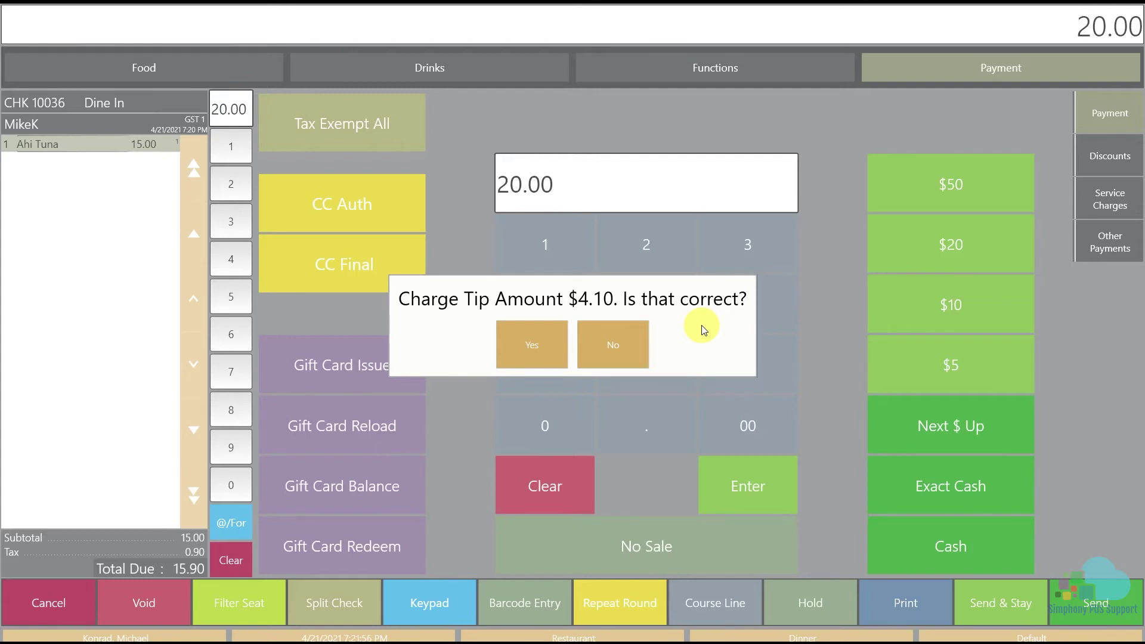
pyautogui.click(535, 348)
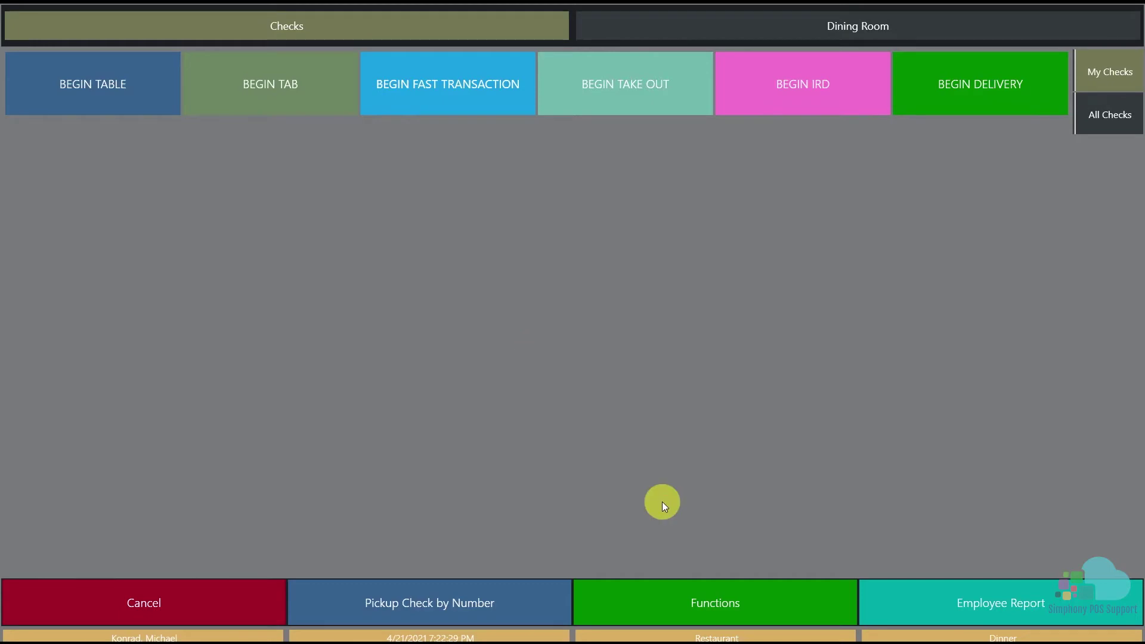
# Begin another check with one Ahi Tuna for seat 1 and send the order while staying on the check.
pyautogui.click(717, 596)
pyautogui.click(1018, 72)
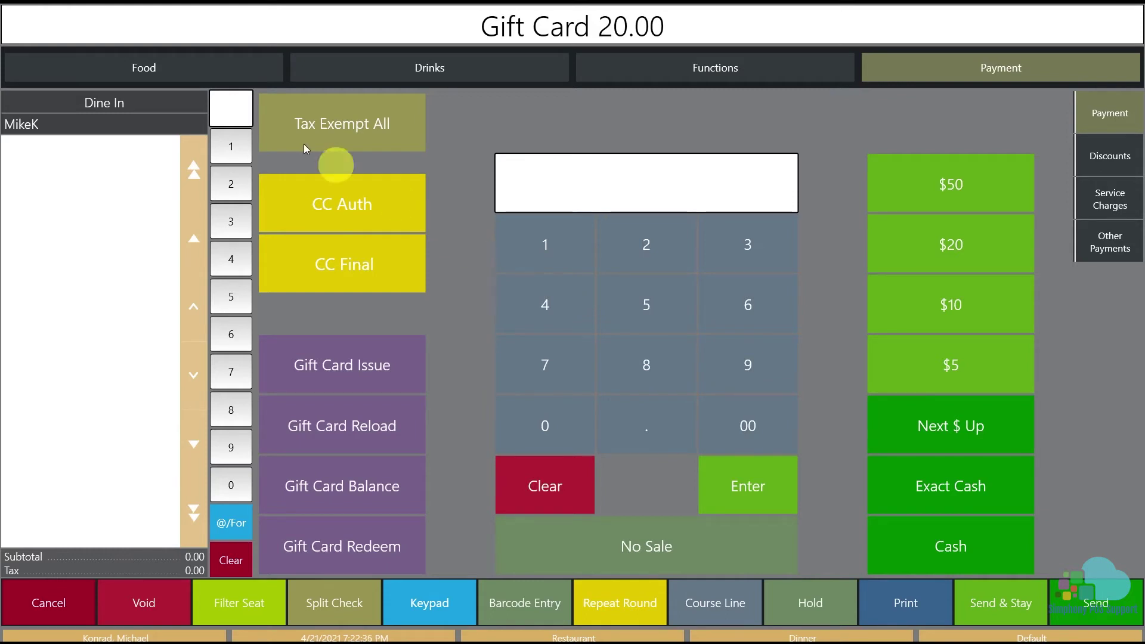
pyautogui.click(234, 69)
pyautogui.click(332, 160)
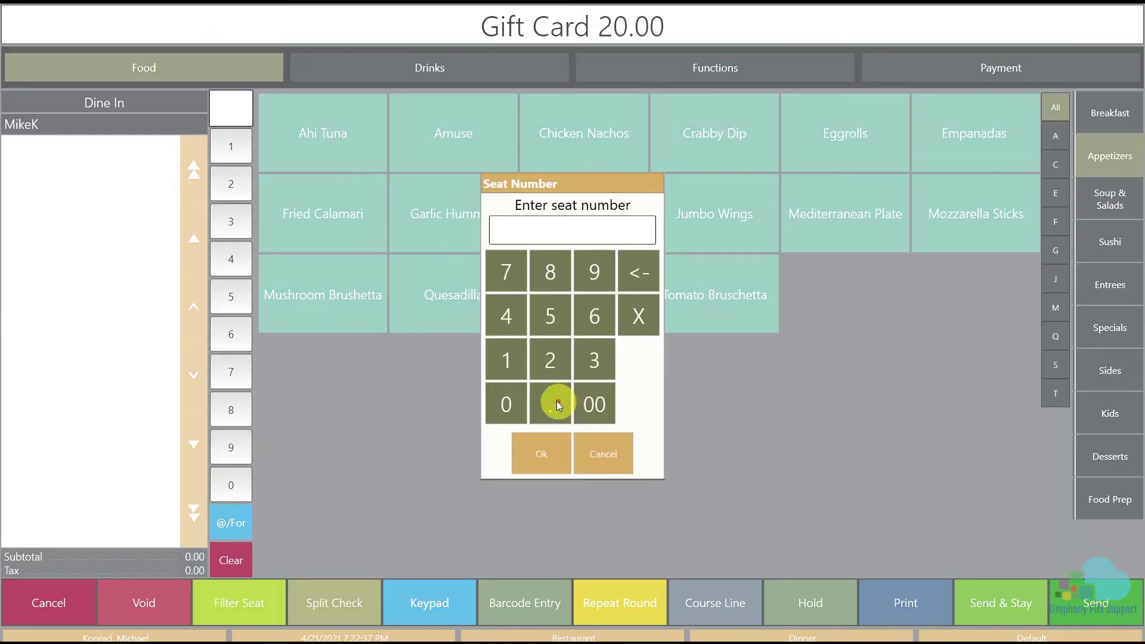
pyautogui.click(527, 401)
pyautogui.click(543, 456)
pyautogui.click(516, 373)
pyautogui.click(545, 452)
pyautogui.click(972, 608)
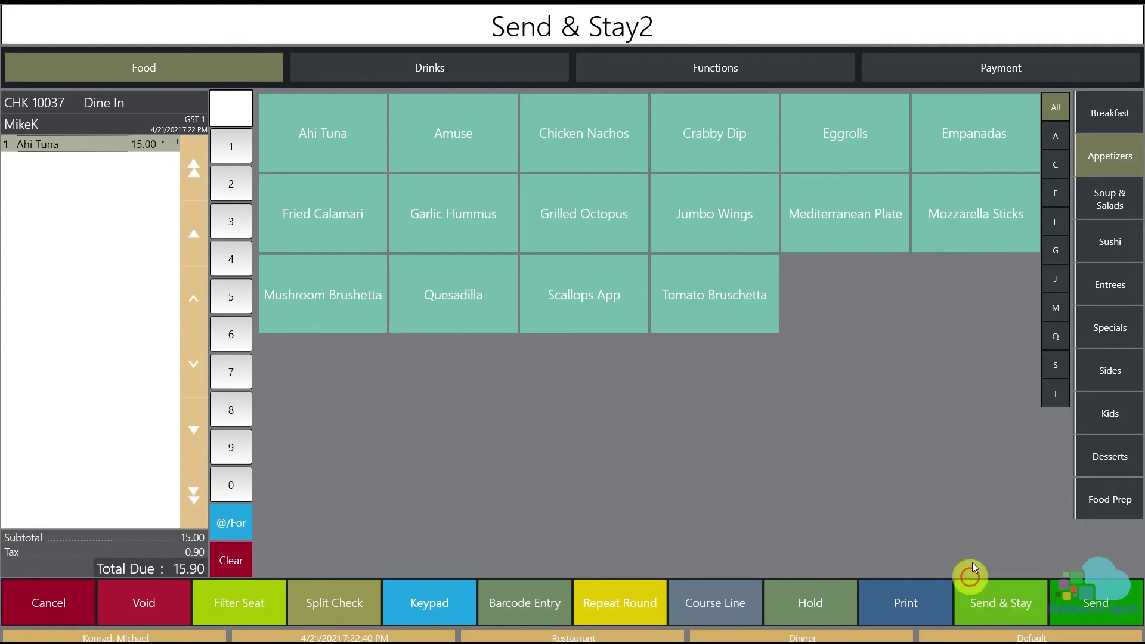
# Pay the check by redeeming a gift card for exactly 15.90 and accept the charge tip amount.
pyautogui.click(1001, 72)
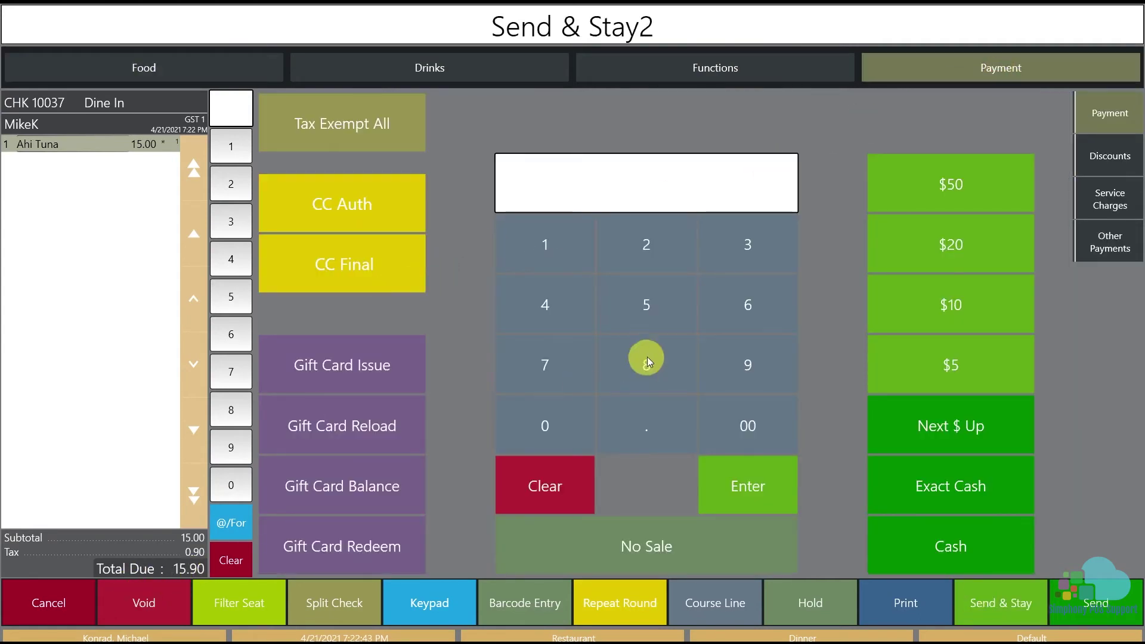
pyautogui.click(557, 256)
pyautogui.click(654, 326)
pyautogui.click(652, 425)
pyautogui.click(739, 373)
pyautogui.click(557, 421)
pyautogui.click(376, 544)
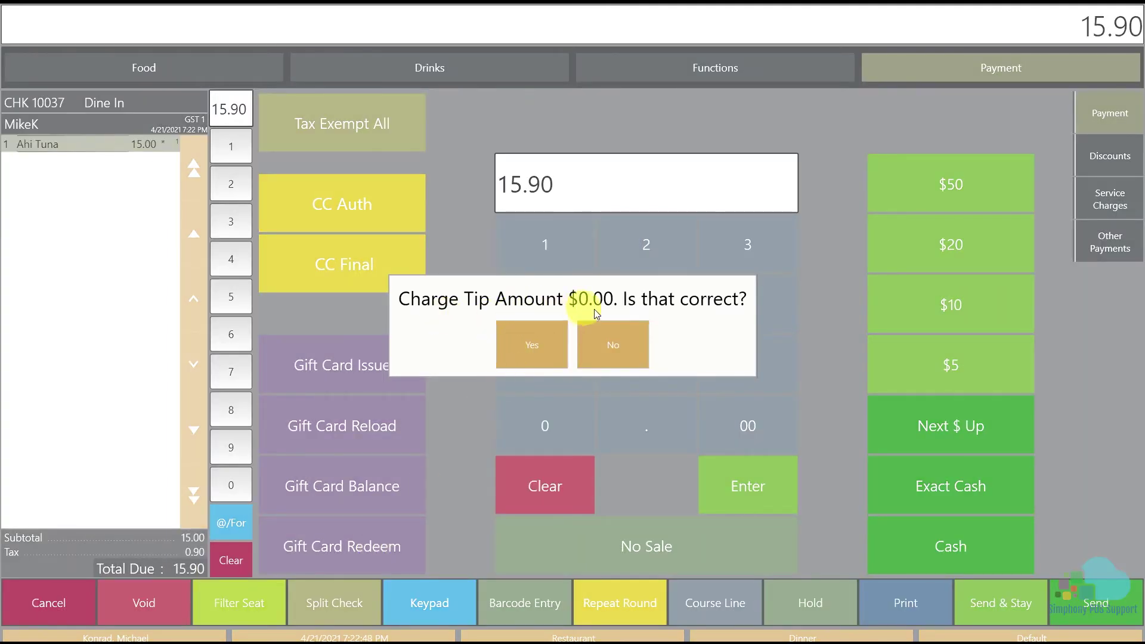
pyautogui.click(535, 348)
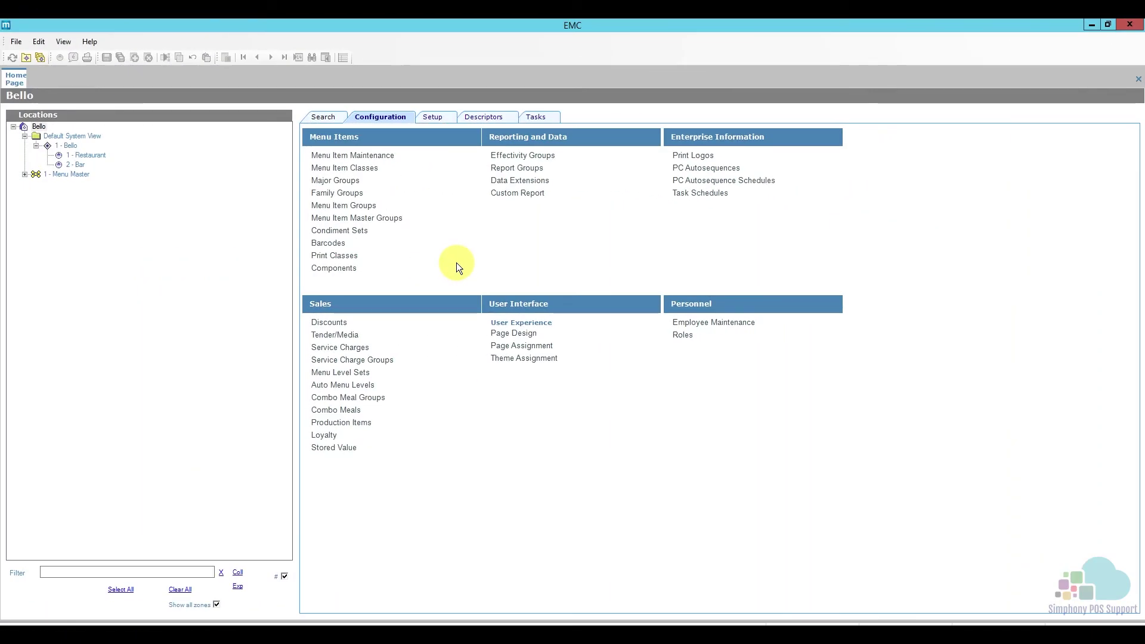
# Switch to EMC and examine the Gift Card tender's Charge Tip Options, keeping 11 - Gratuity $ as its service charge.
pyautogui.click(357, 336)
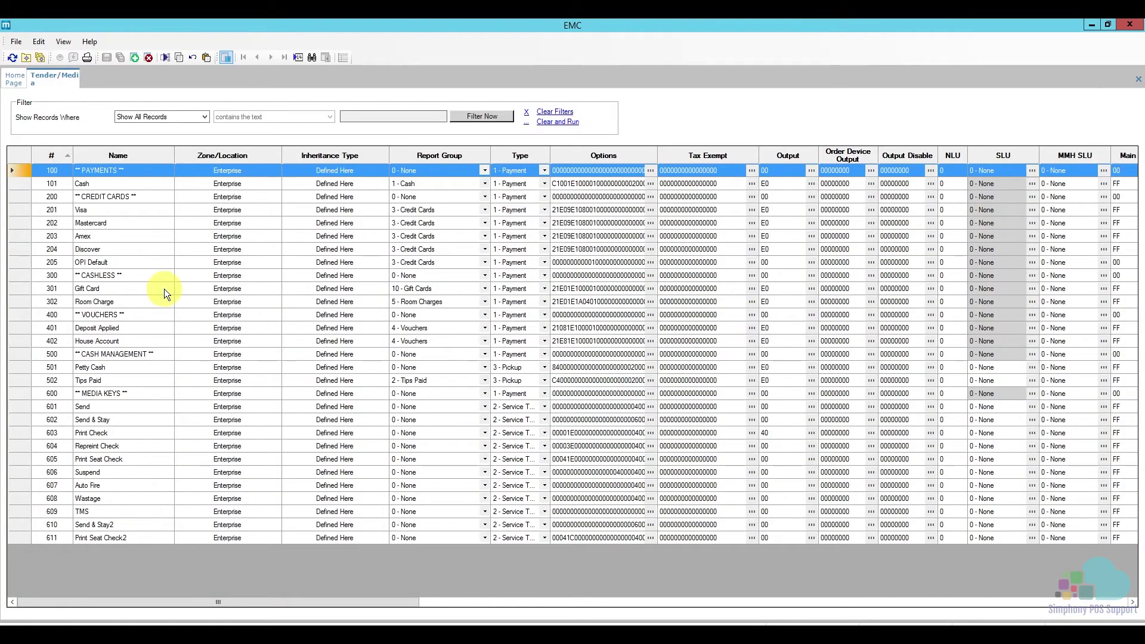
pyautogui.click(19, 289)
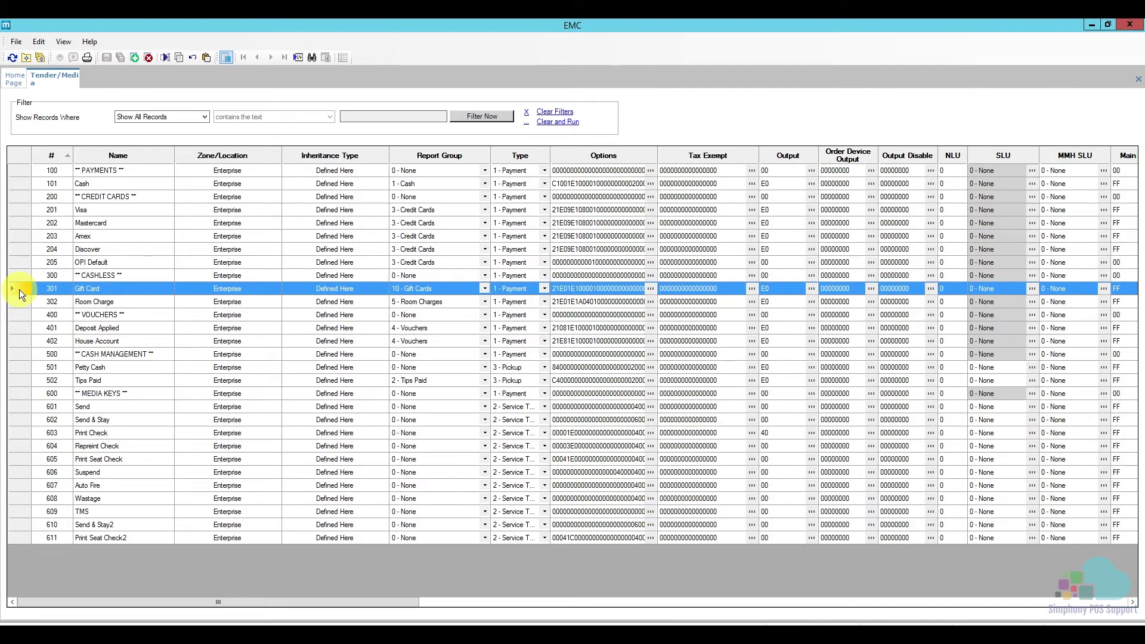
pyautogui.doubleClick(19, 289)
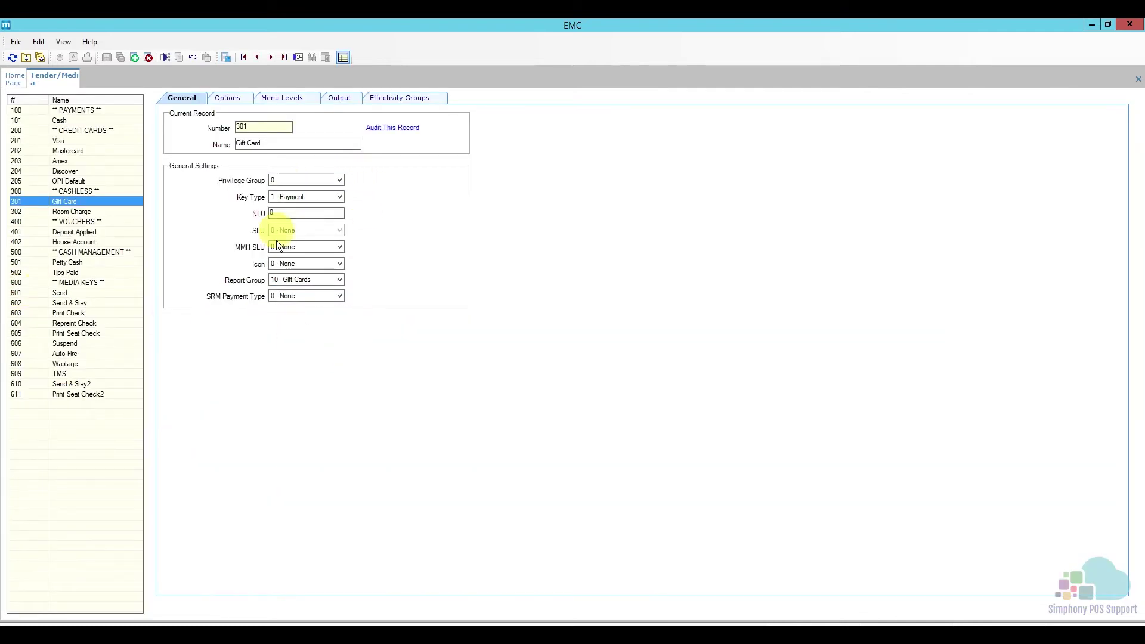
pyautogui.click(240, 100)
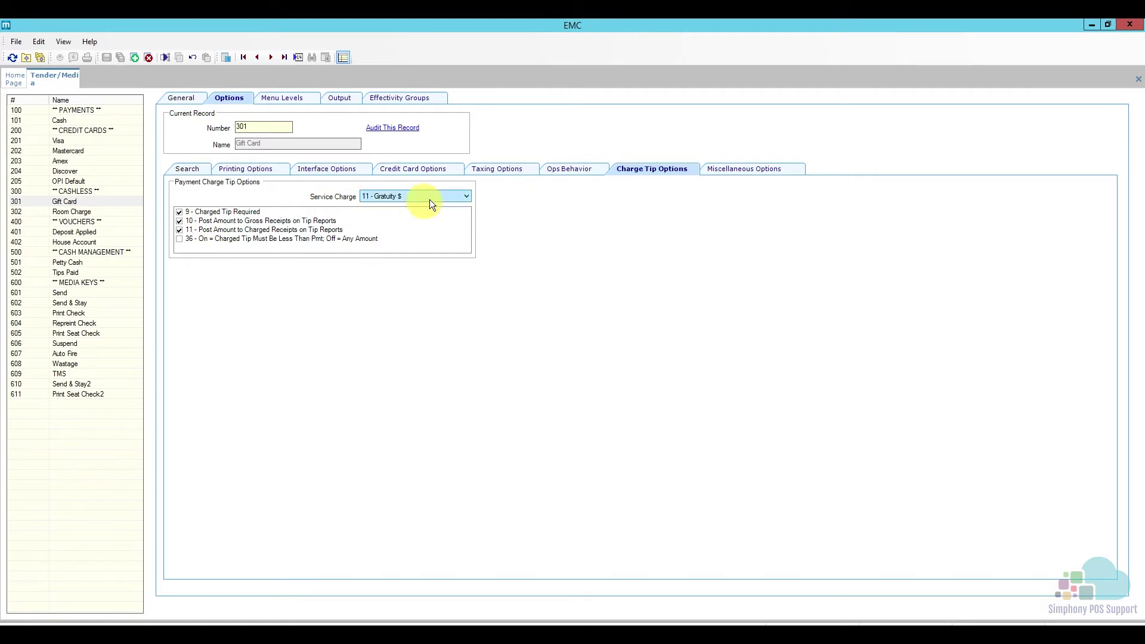
pyautogui.click(451, 198)
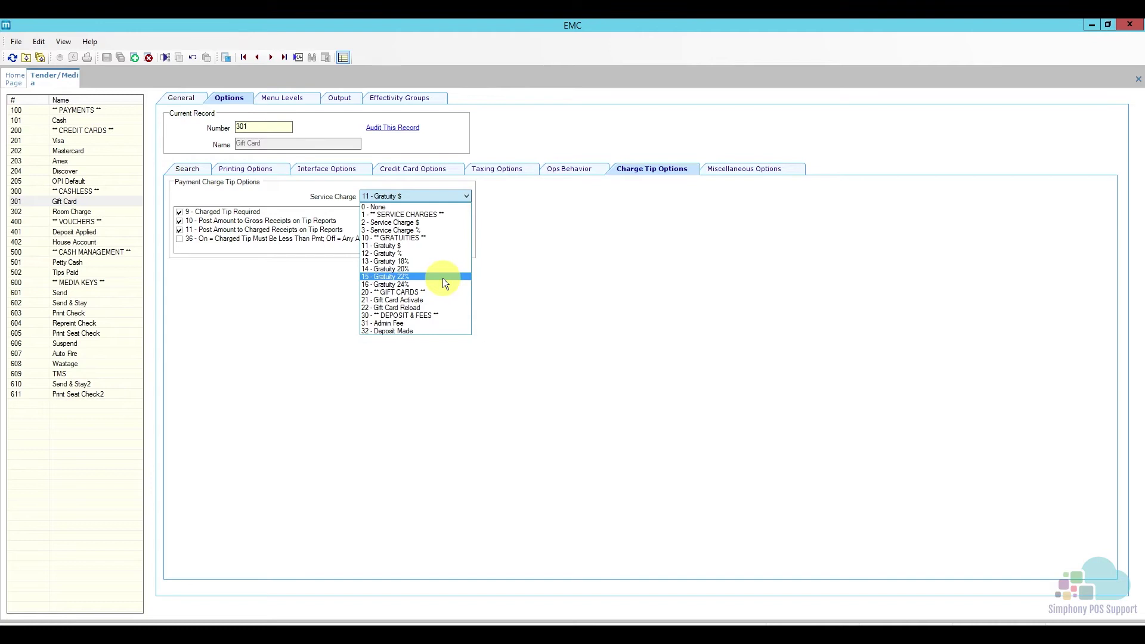
pyautogui.click(438, 245)
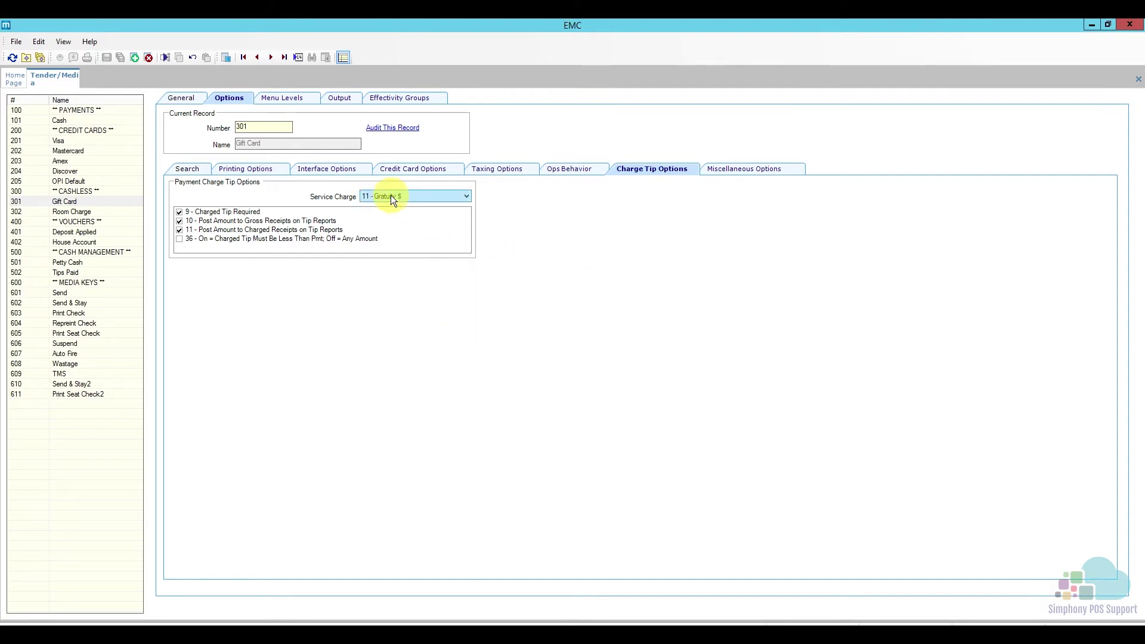
# Examine the general settings and options of the Gratuity $ service charge.
pyautogui.click(13, 83)
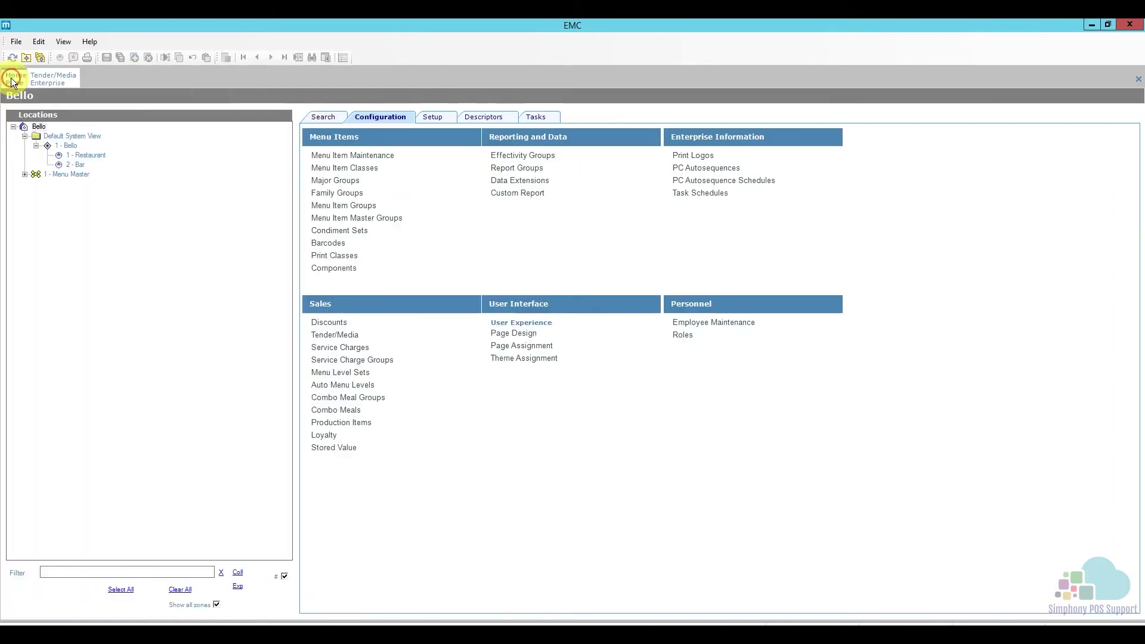
pyautogui.click(368, 348)
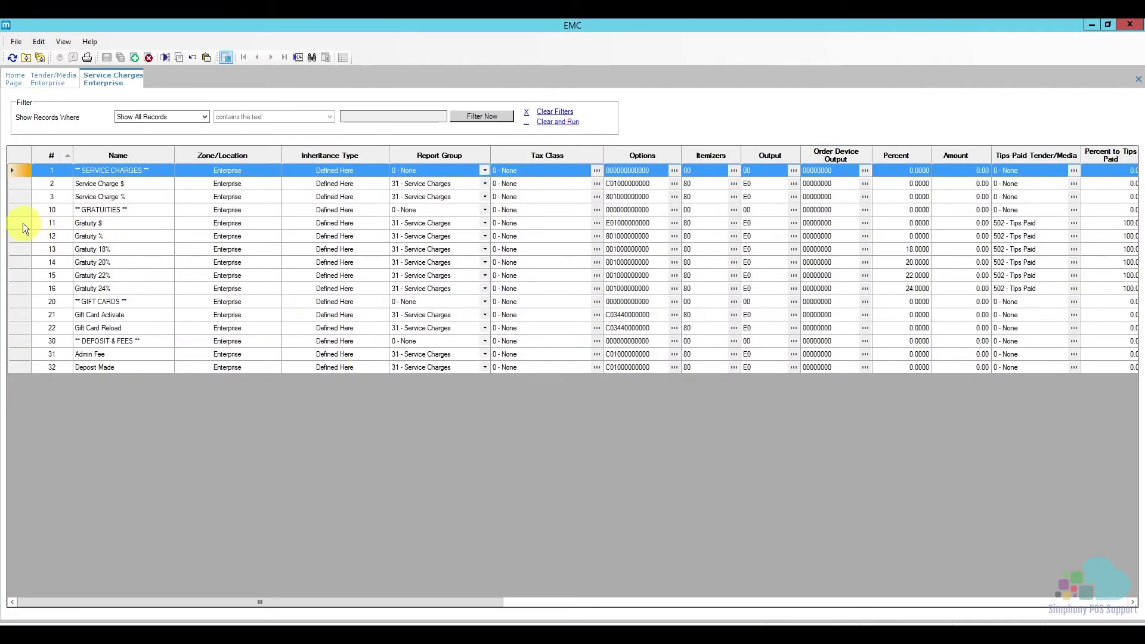
pyautogui.doubleClick(20, 223)
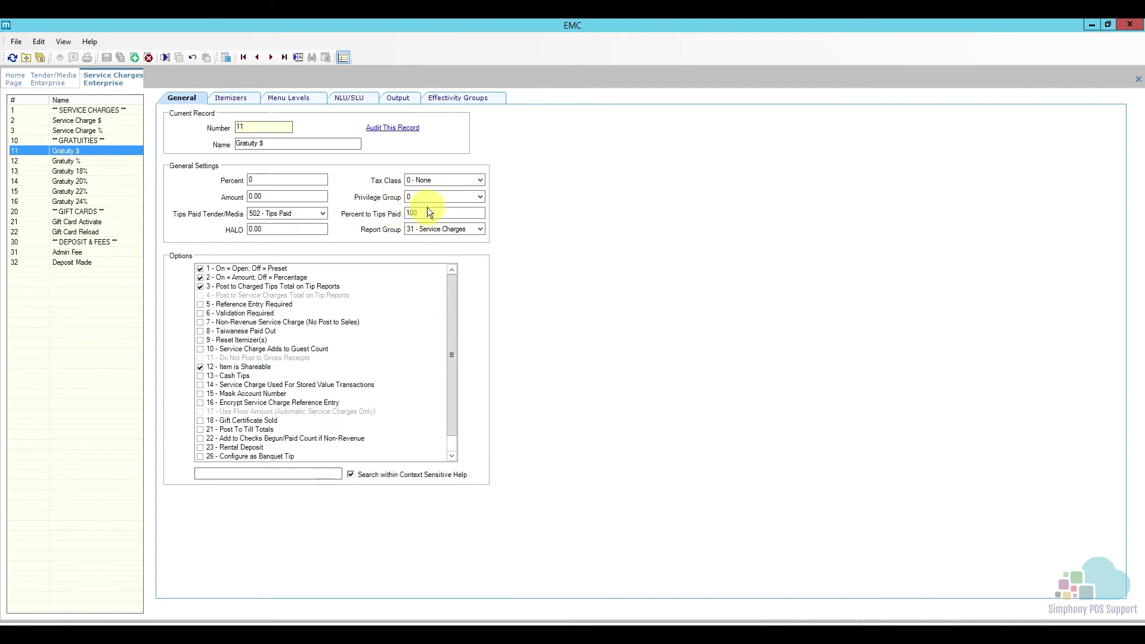
pyautogui.click(480, 229)
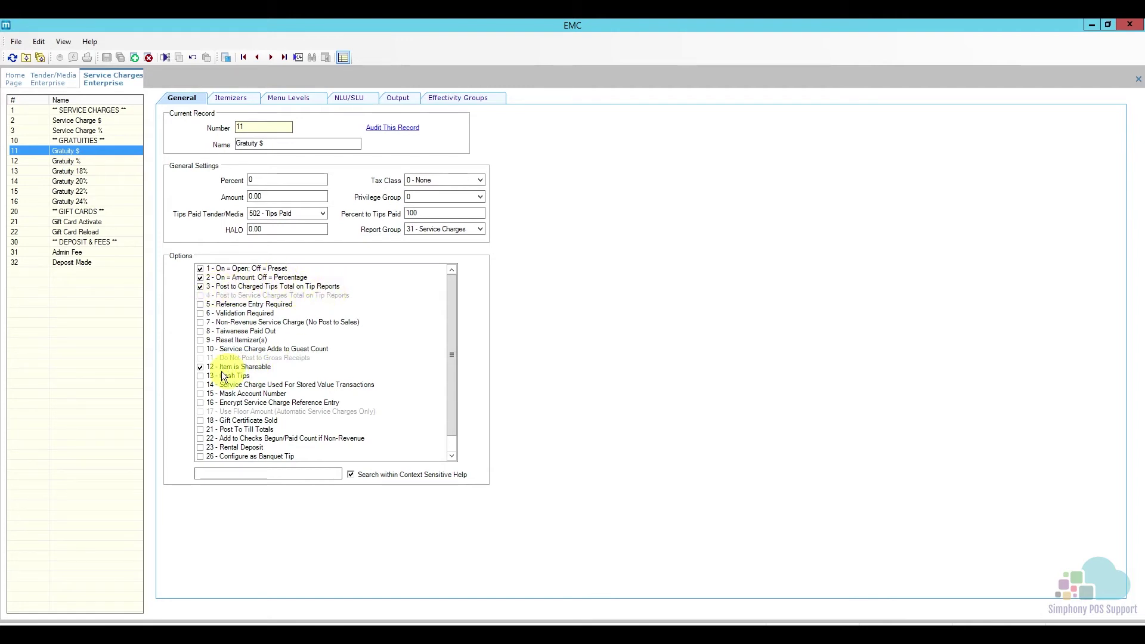
pyautogui.moveTo(452, 360); pyautogui.dragTo(456, 311)
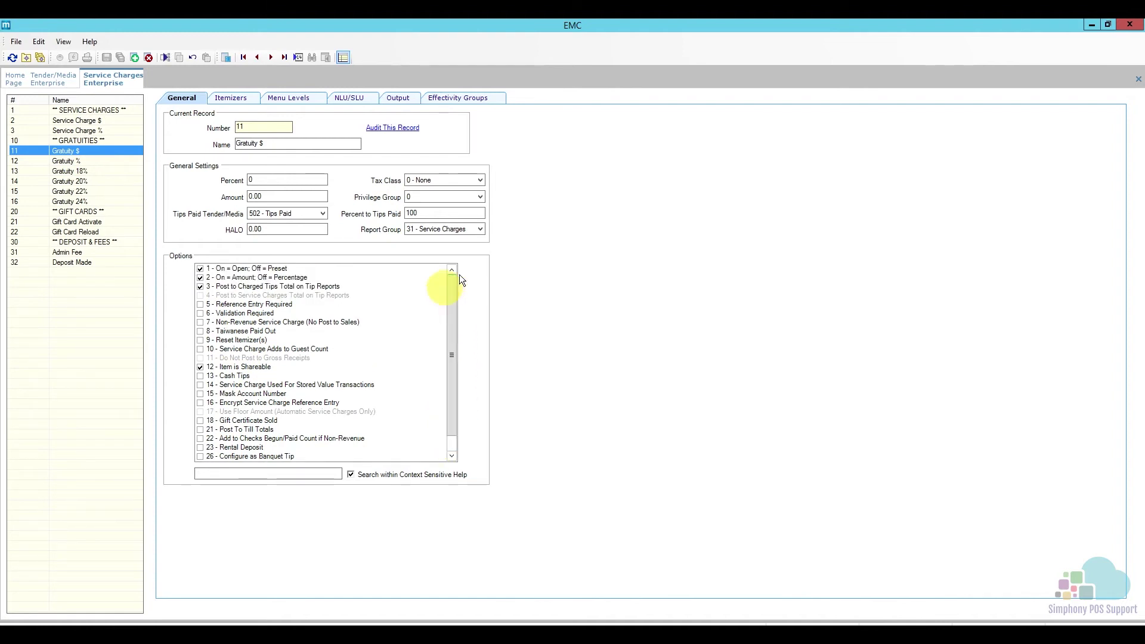
# Close the Service Charges and Tender/Media modules.
pyautogui.rightClick(113, 79)
pyautogui.click(130, 88)
pyautogui.click(64, 76)
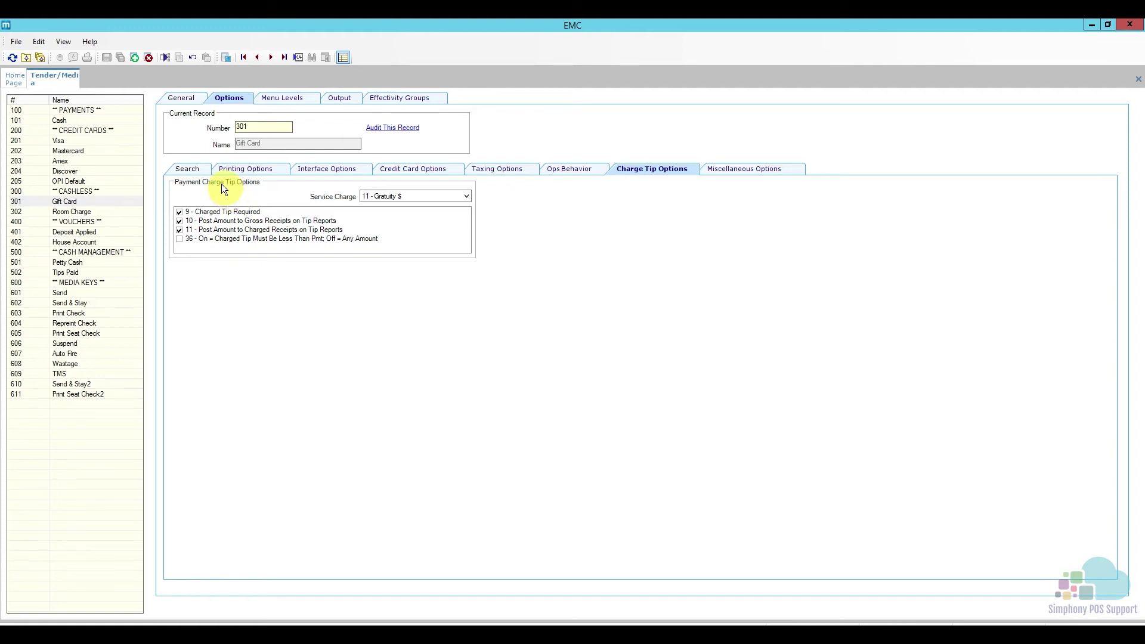
pyautogui.rightClick(66, 77)
pyautogui.click(81, 87)
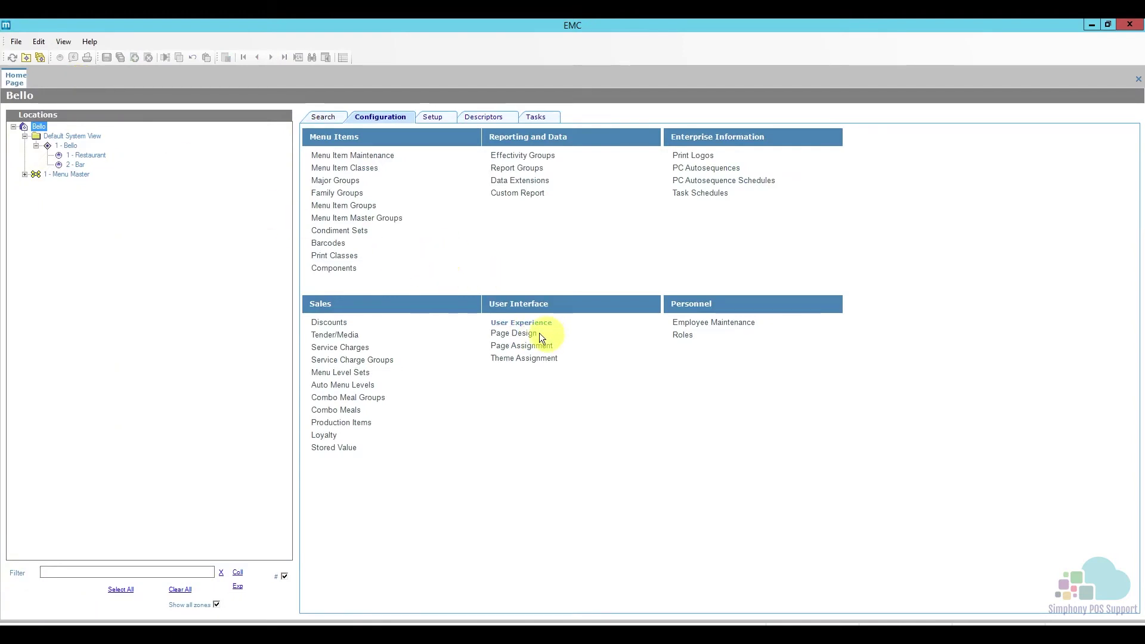
# Review the Payment screen of the Transactions page in Page Design at the 16:9 aspect, and close the module.
pyautogui.click(515, 333)
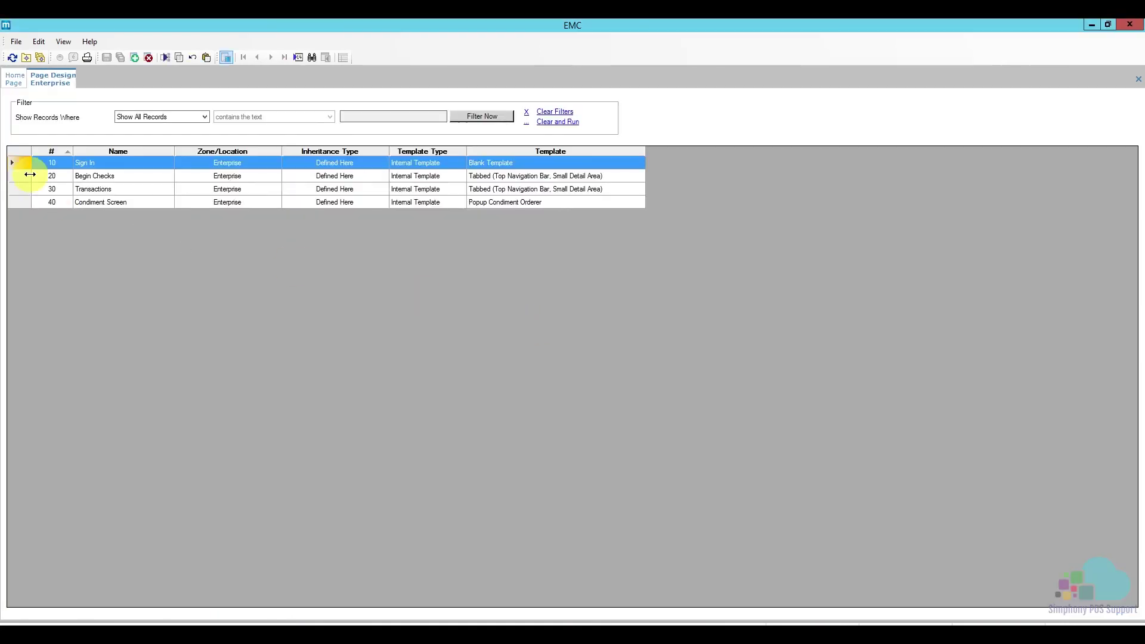
pyautogui.doubleClick(26, 188)
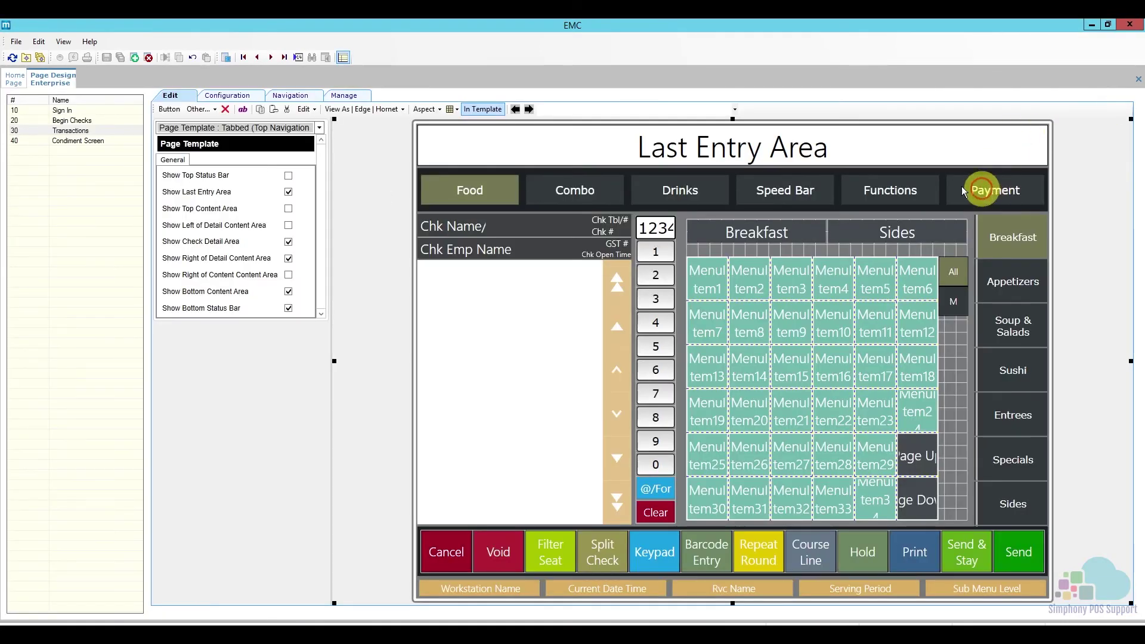
pyautogui.click(961, 190)
pyautogui.click(431, 110)
pyautogui.click(448, 150)
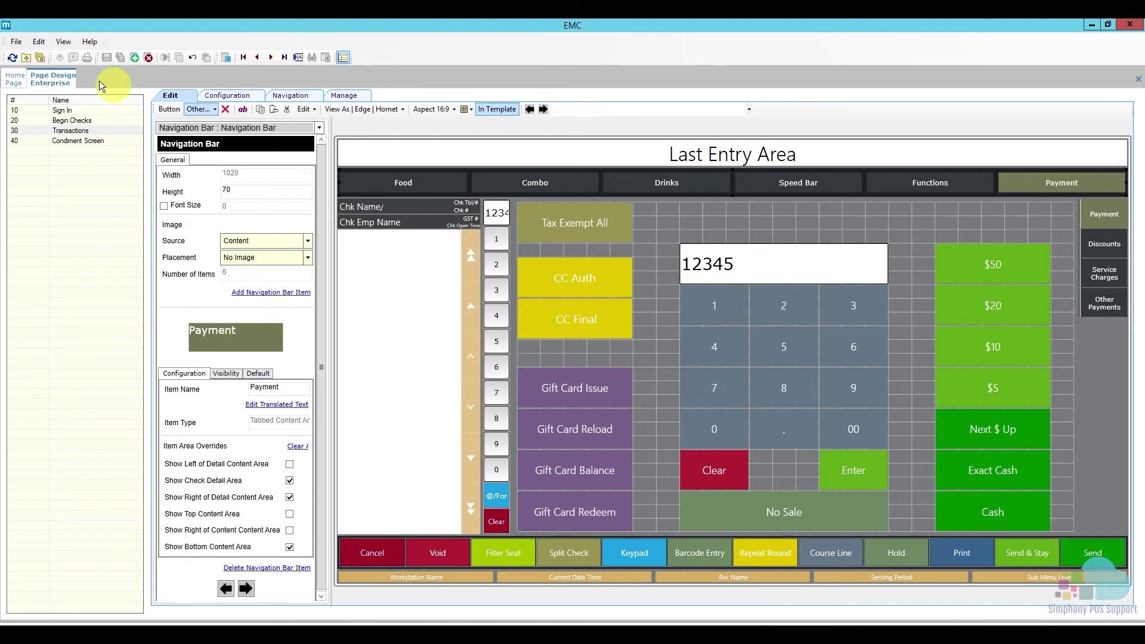
pyautogui.rightClick(69, 77)
pyautogui.click(88, 85)
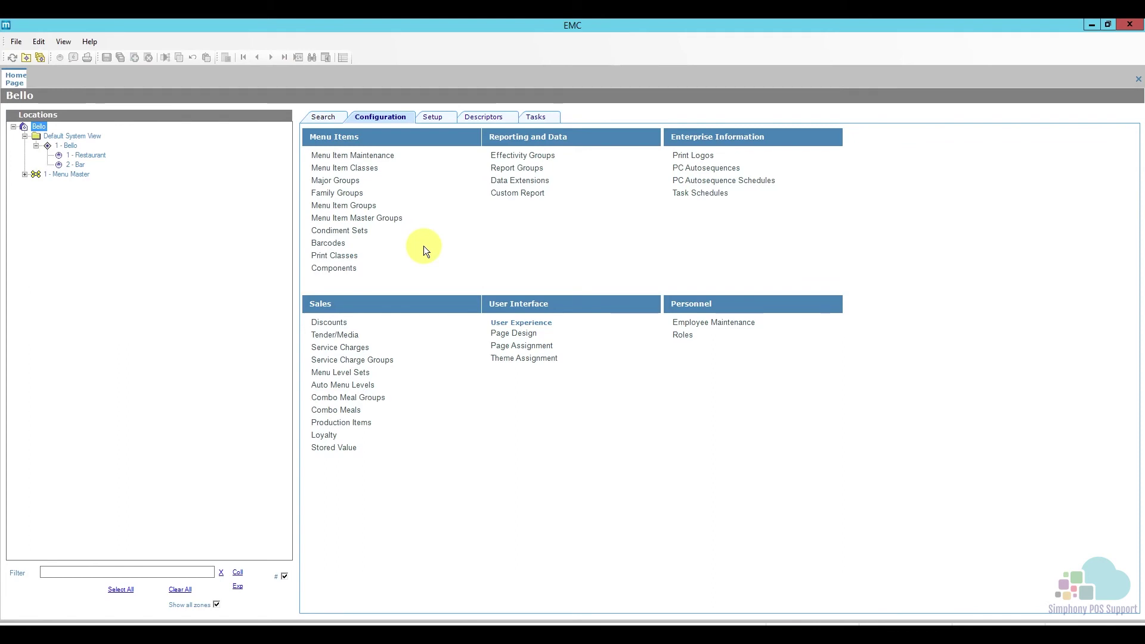
# Open the RVC Parameters of 1 - Restaurant and find the tip prompt settings among the general options.
pyautogui.click(86, 157)
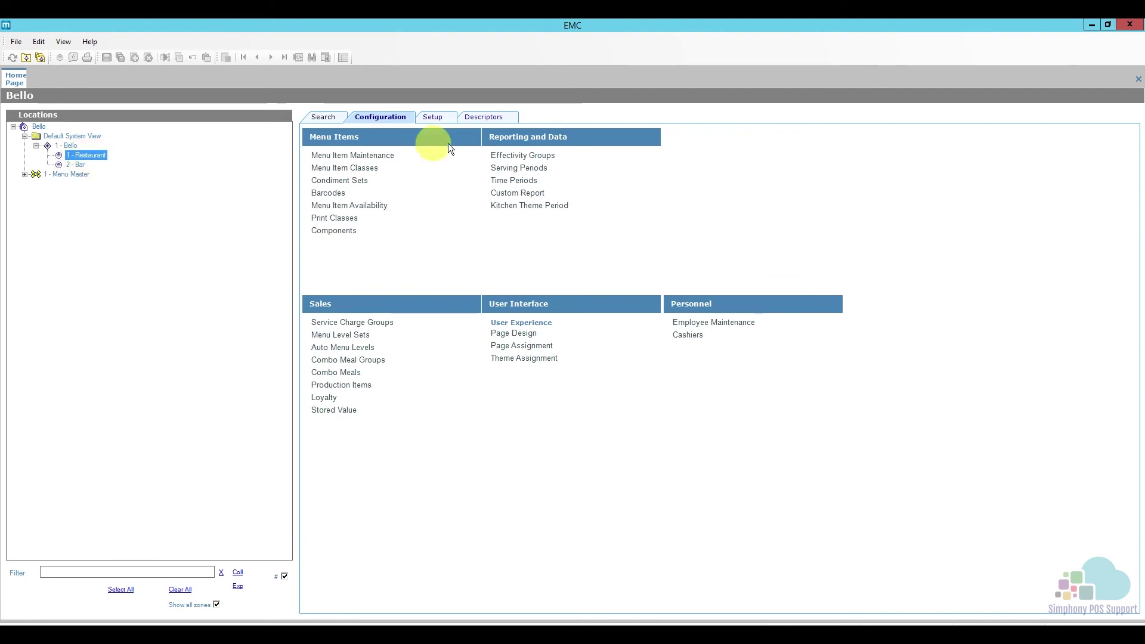
pyautogui.click(441, 118)
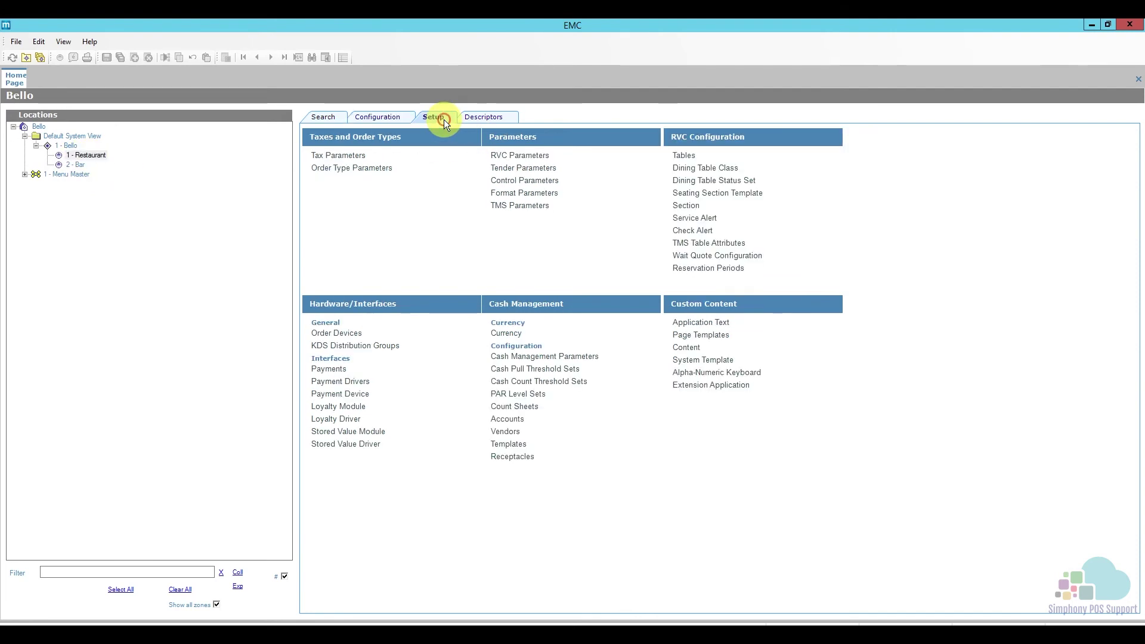
pyautogui.click(529, 156)
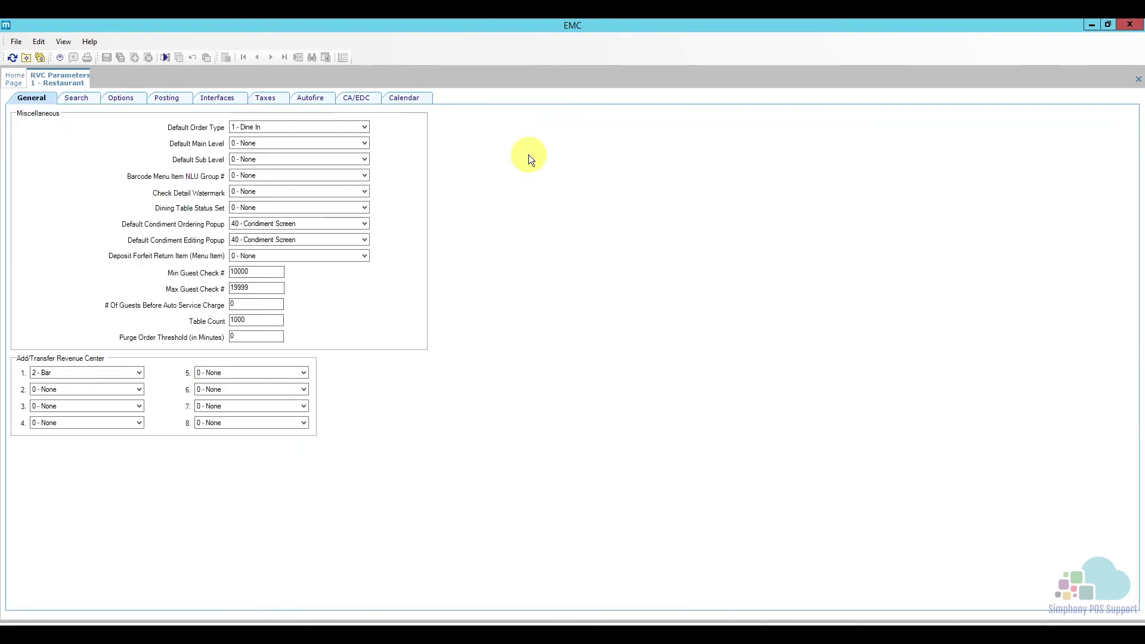
pyautogui.click(127, 102)
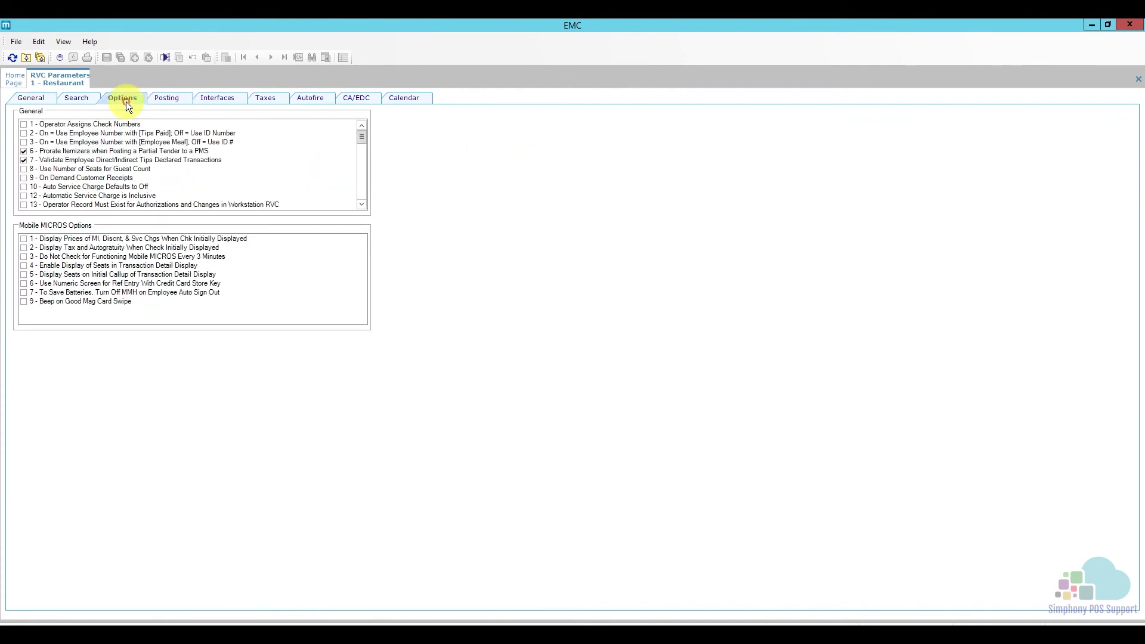
pyautogui.moveTo(364, 135); pyautogui.dragTo(360, 165)
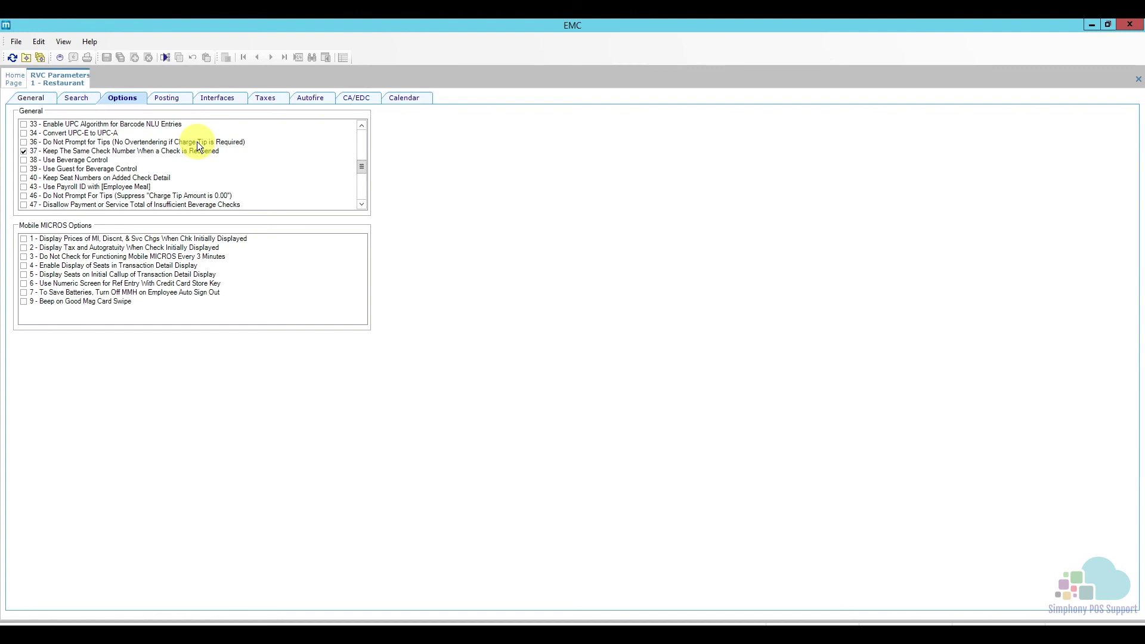
# Turn option 36 - Do Not Prompt for Tips on and off again, and enable option 46 - Do Not Prompt For Tips (Suppress "Charge Tip Amount is 0.00").
pyautogui.click(90, 143)
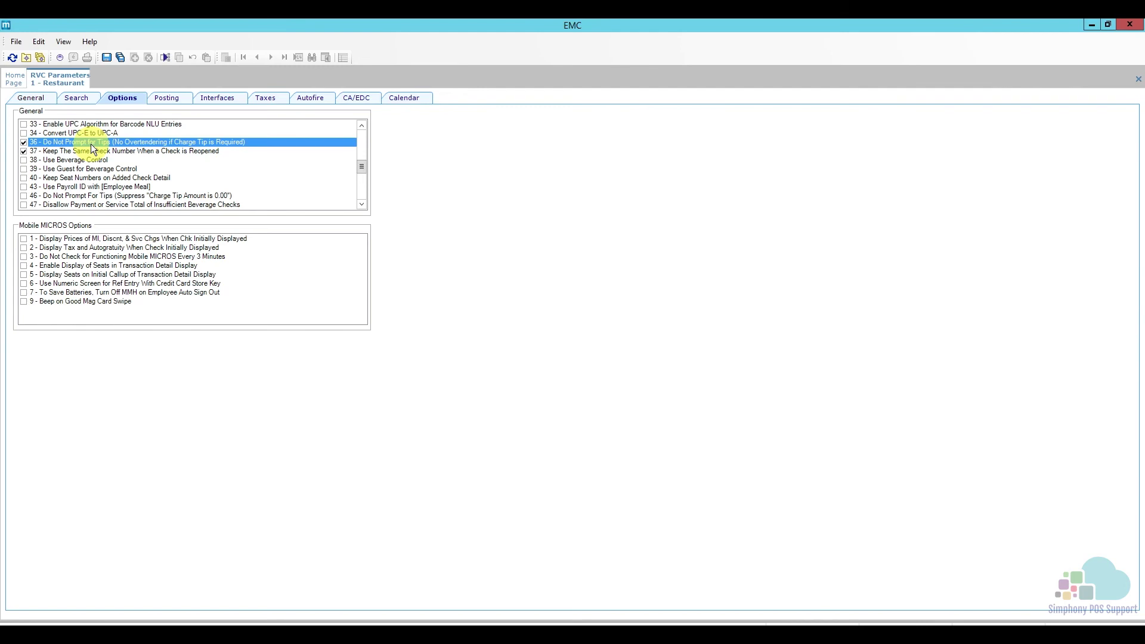
pyautogui.click(91, 145)
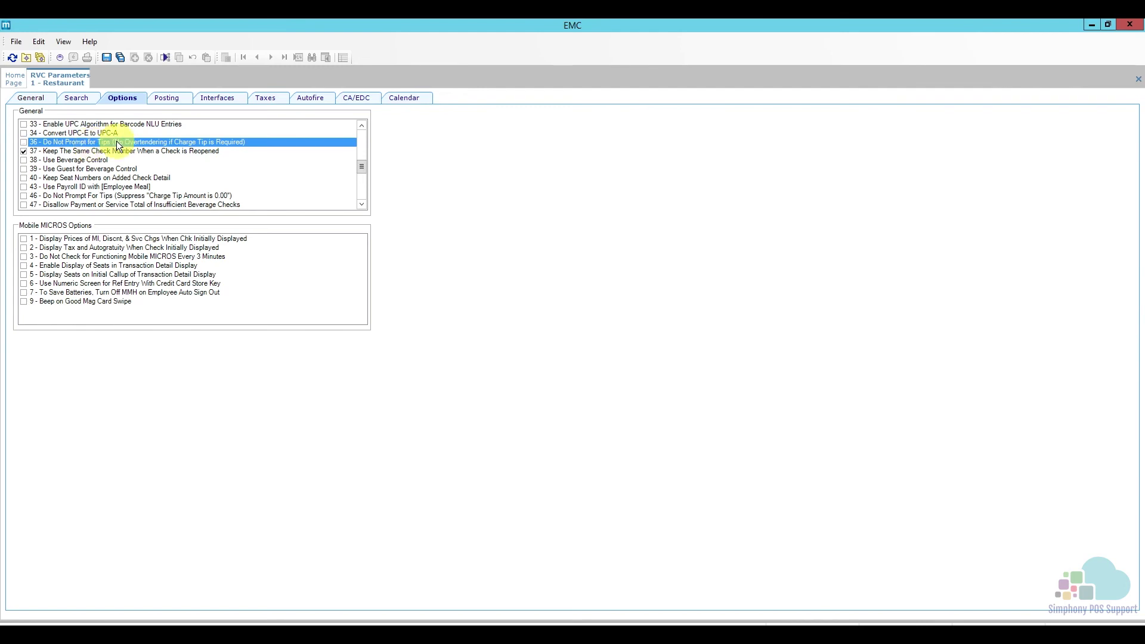
pyautogui.click(105, 195)
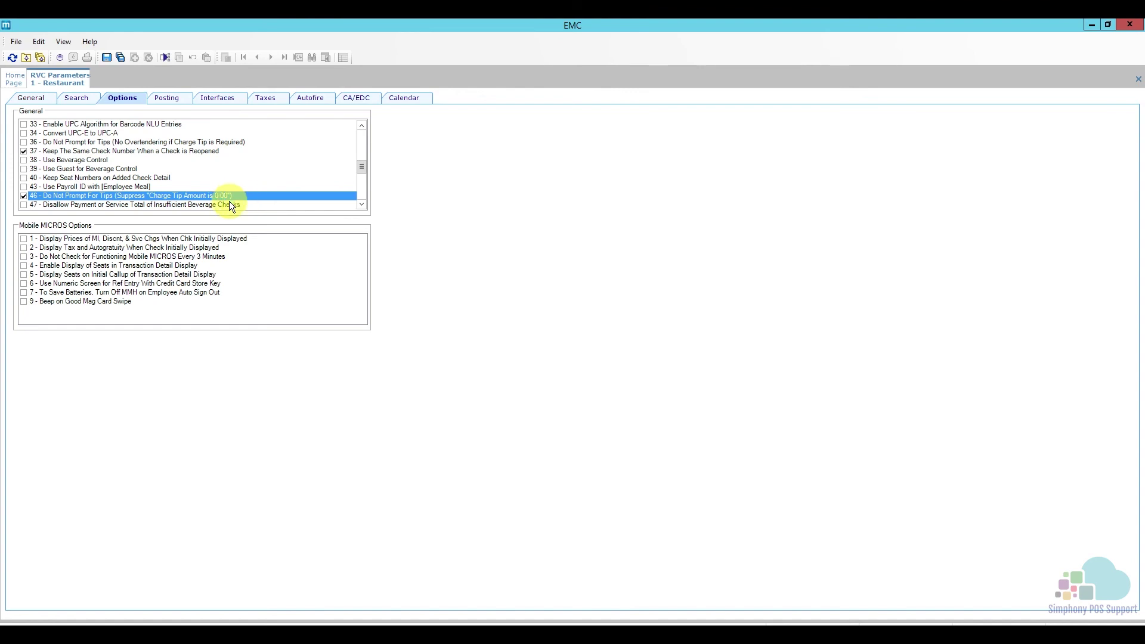
# Save the RVC Parameters changes, switch to the POS workstation, and sign in with the employee's sign-in number.
pyautogui.click(106, 57)
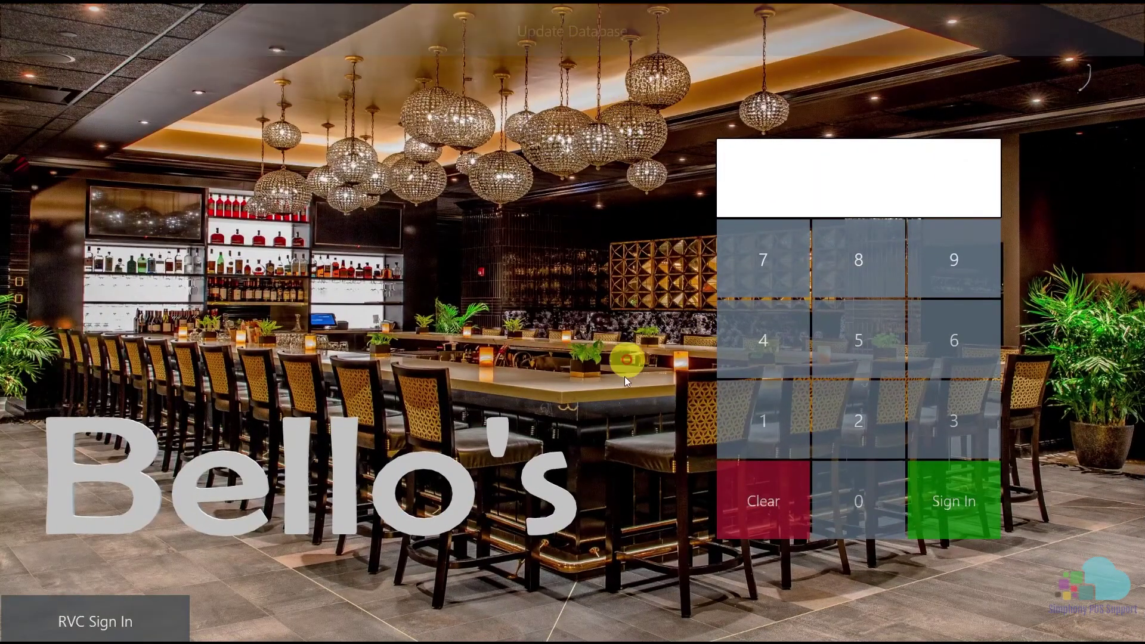
pyautogui.click(765, 419)
pyautogui.click(938, 492)
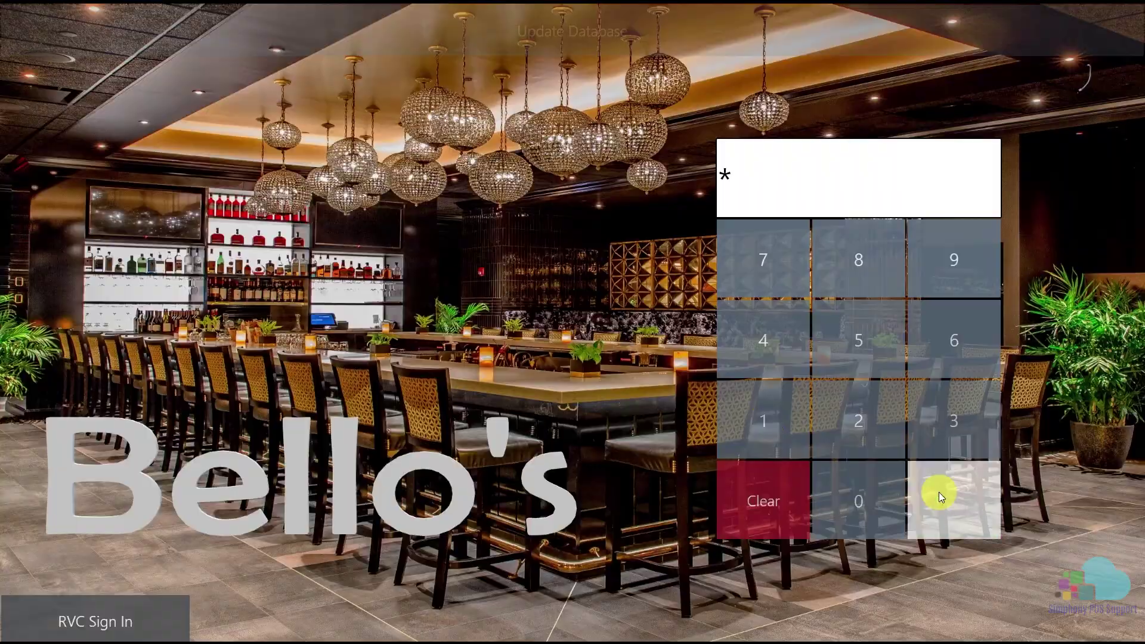
# Begin a fast transaction for 1 guest and ring up one Ahi Tuna for seat 1.
pyautogui.click(484, 75)
pyautogui.click(507, 358)
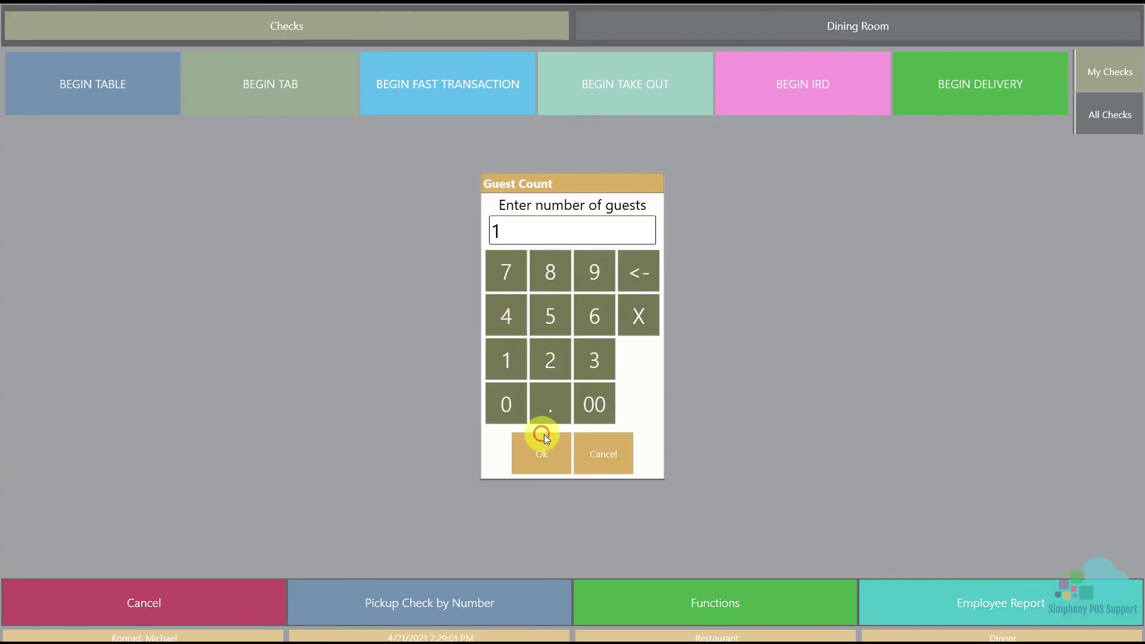
pyautogui.click(542, 447)
pyautogui.click(350, 148)
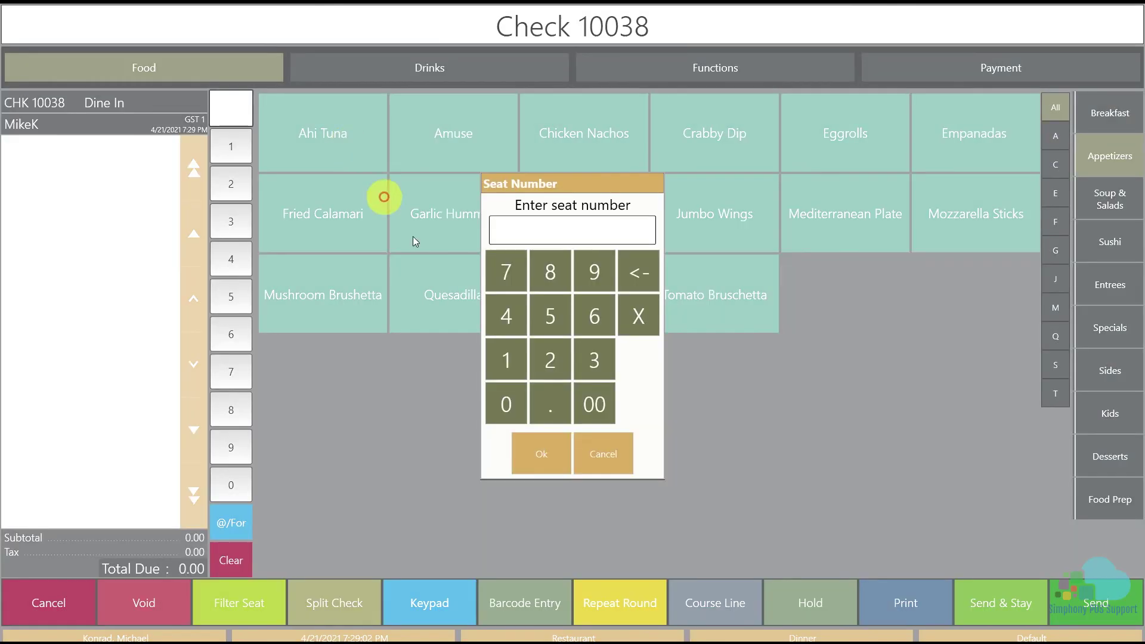
pyautogui.click(506, 364)
pyautogui.click(542, 448)
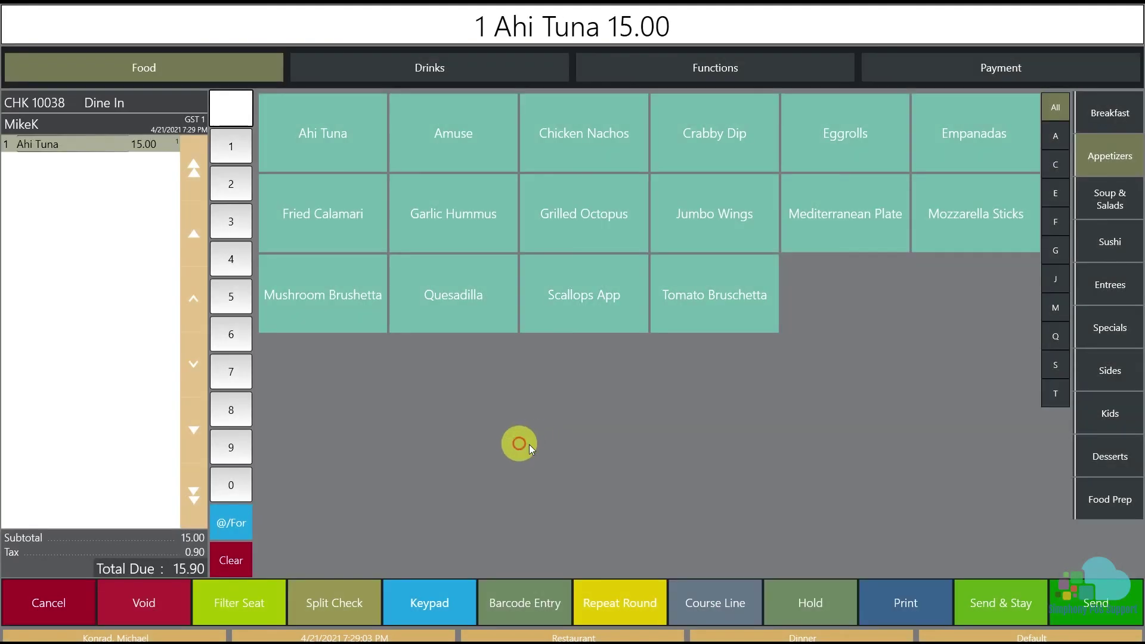
# Send the order while staying in the check, and pay it with Gift Card Redeem.
pyautogui.click(978, 599)
pyautogui.click(1039, 70)
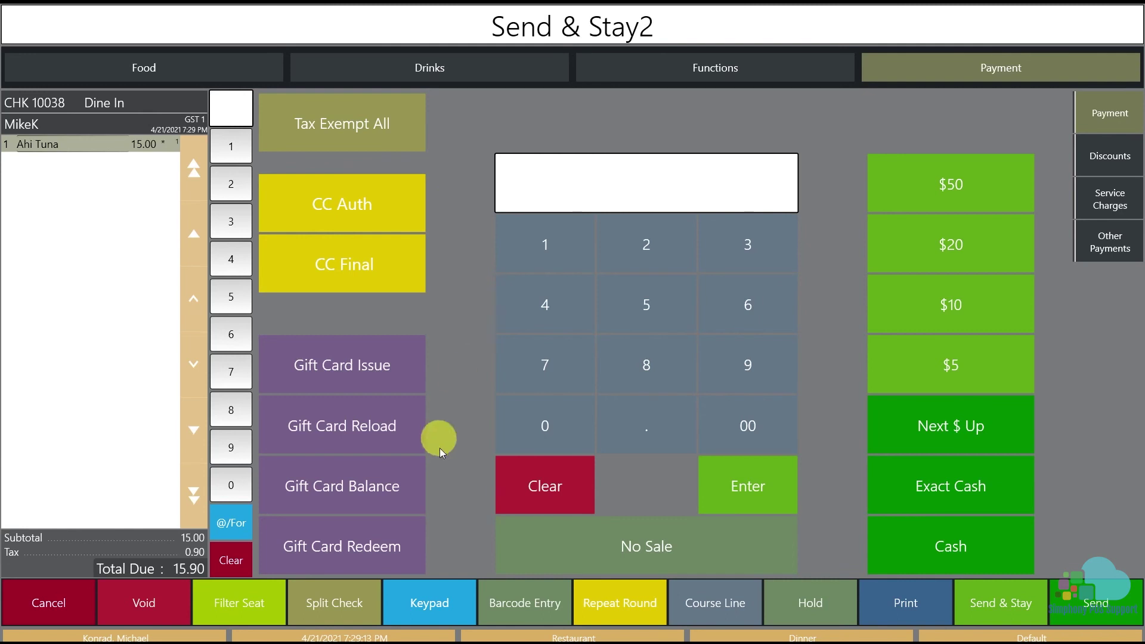
pyautogui.click(385, 544)
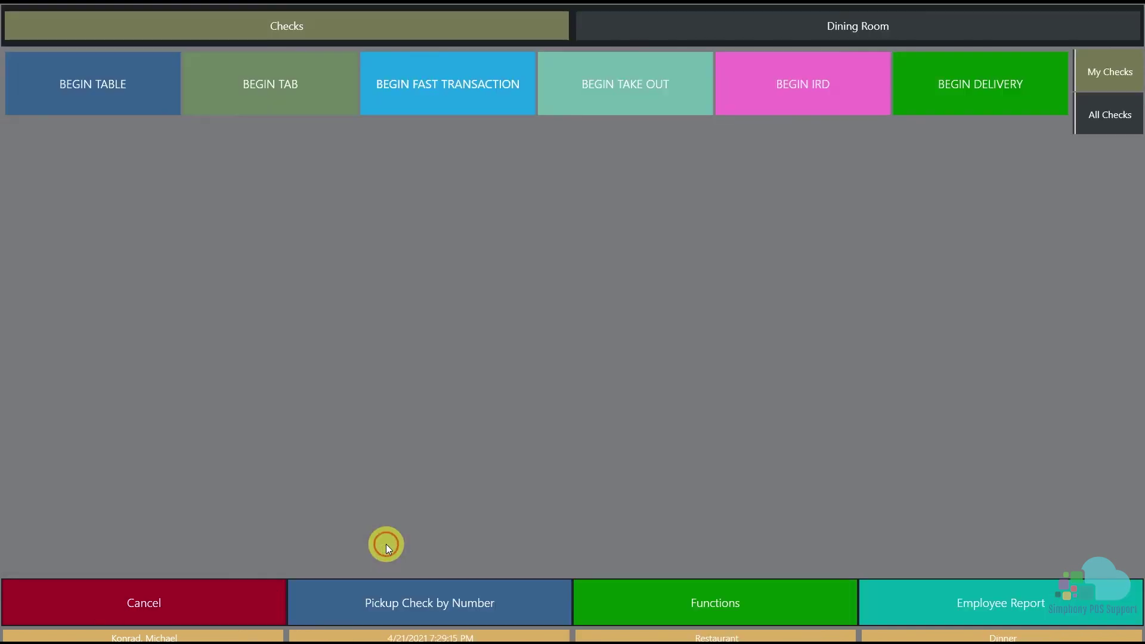